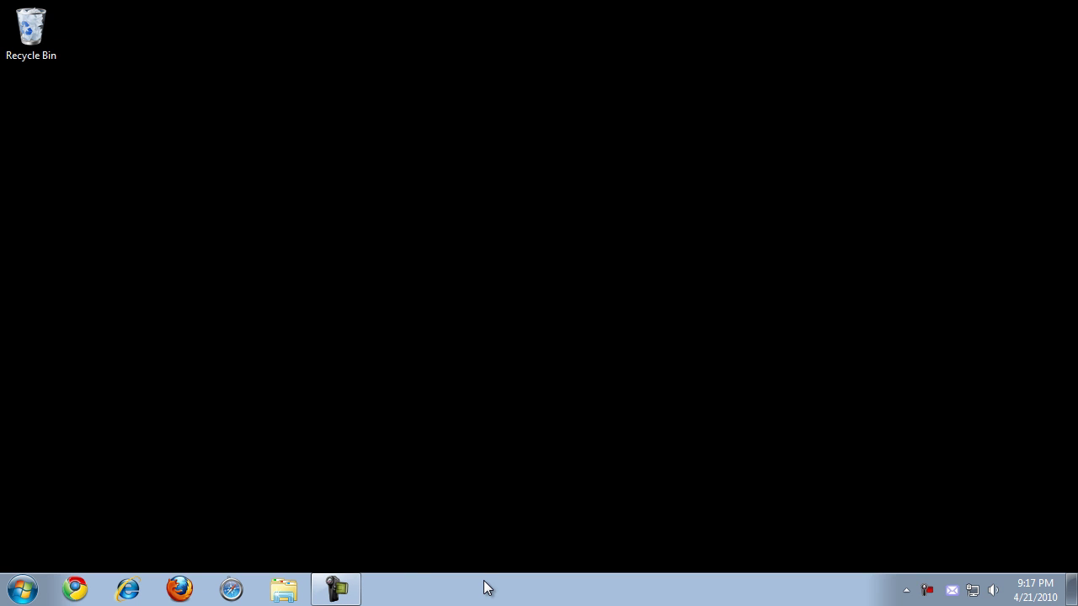
# Launch Chrome, search Google for 'yahoo finance', and go to the Yahoo! Finance site
pyautogui.click(80, 590)
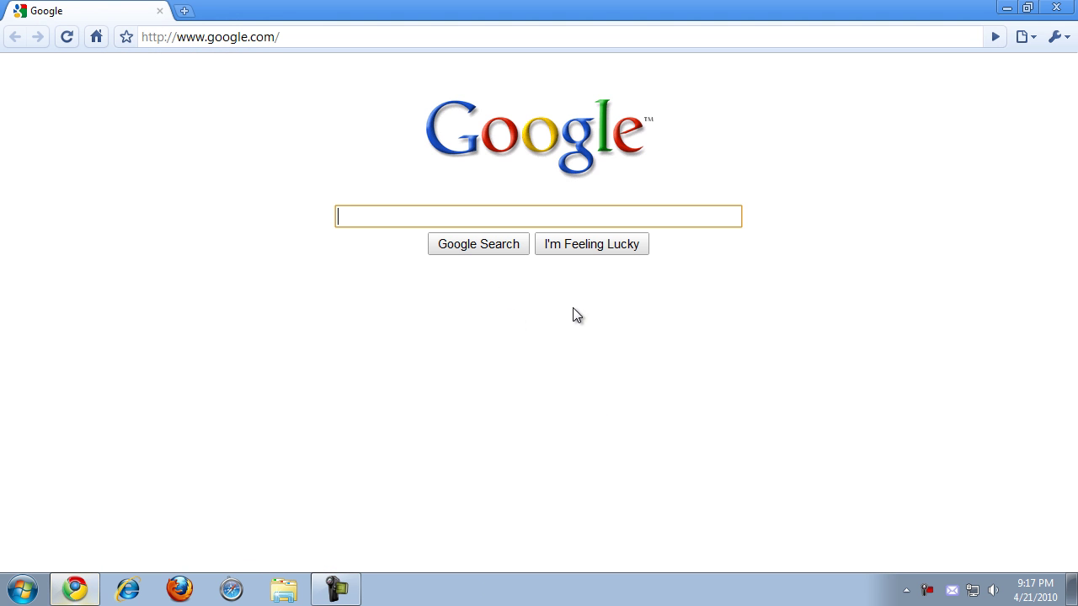
pyautogui.write('ye')
pyautogui.press('BackSpace')
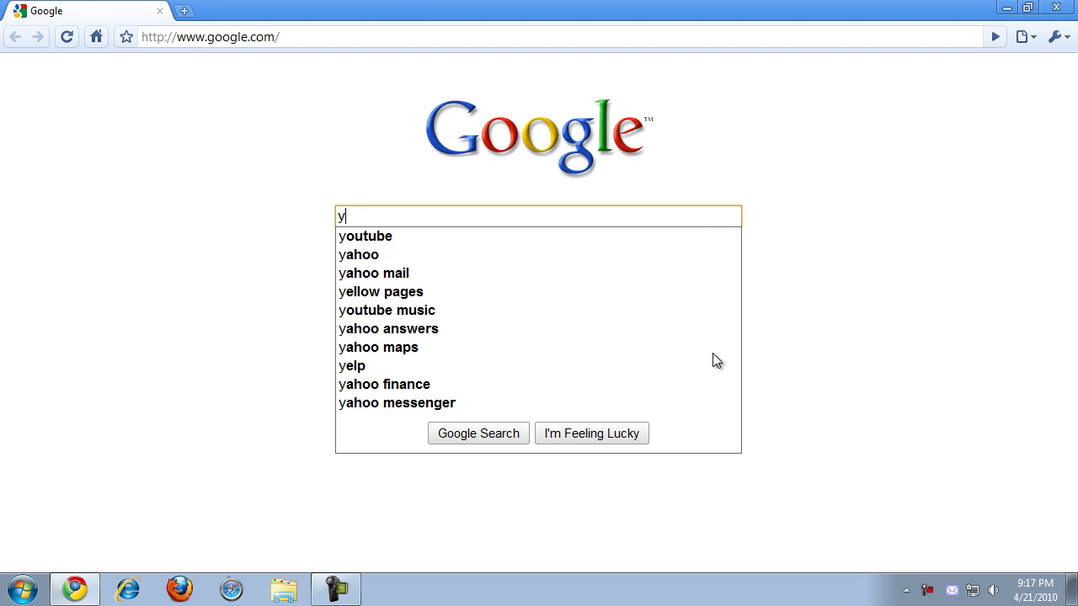
pyautogui.write('ahoo finance')
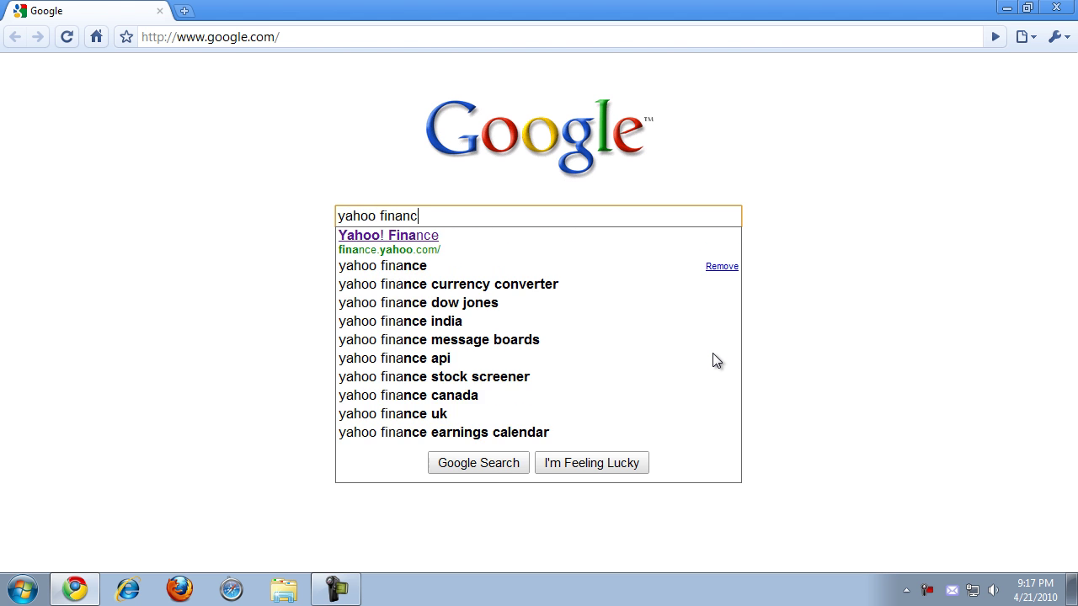
pyautogui.press('Return')
pyautogui.click(194, 196)
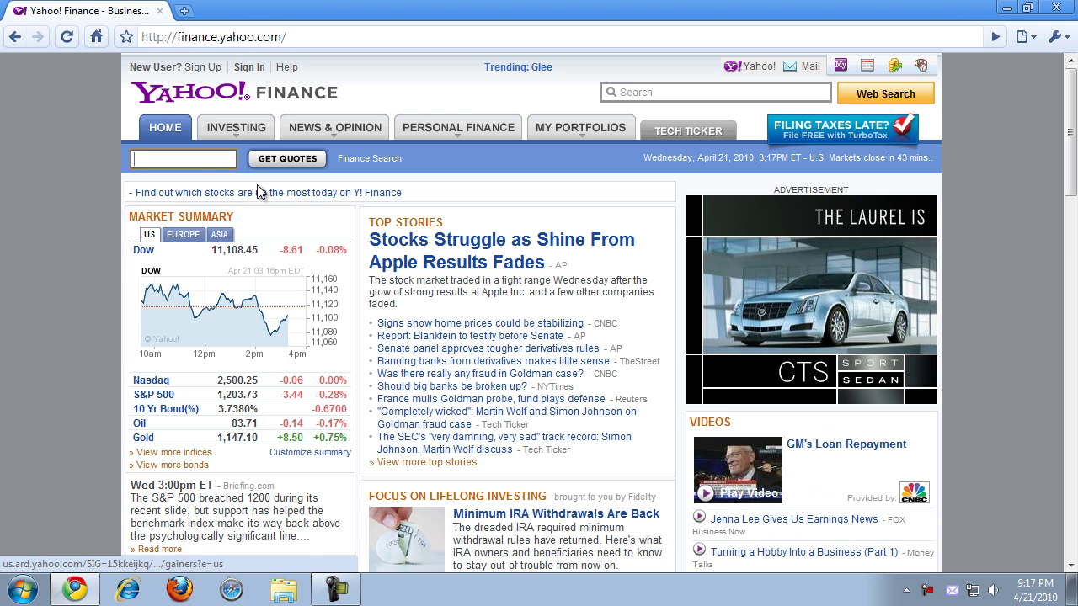
# Look up 'adobe' in Get Quotes and open the ADBE quote page
pyautogui.click(198, 160)
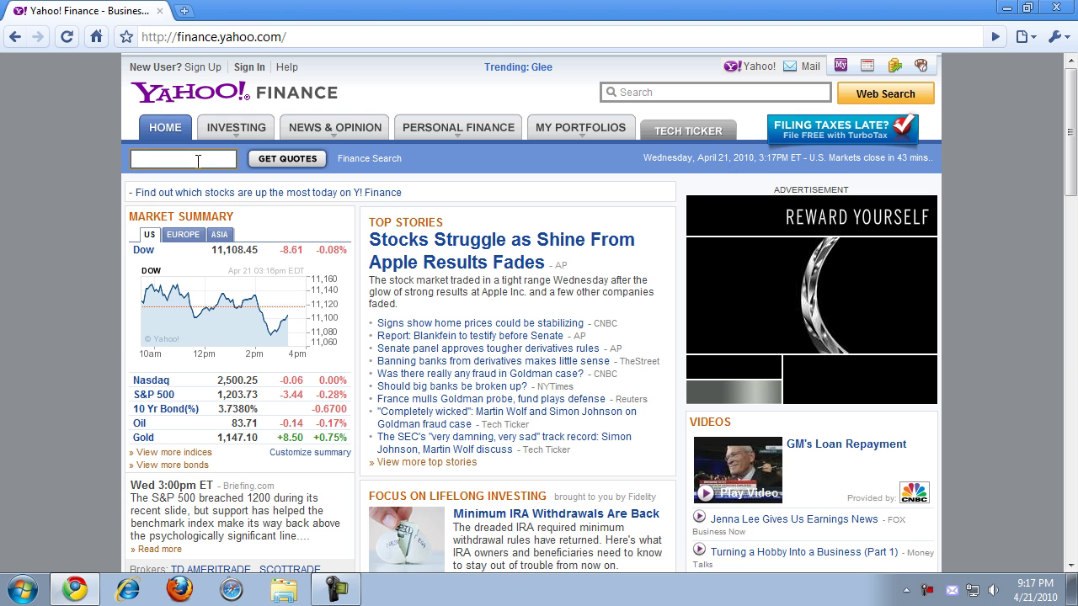
pyautogui.write('adobe')
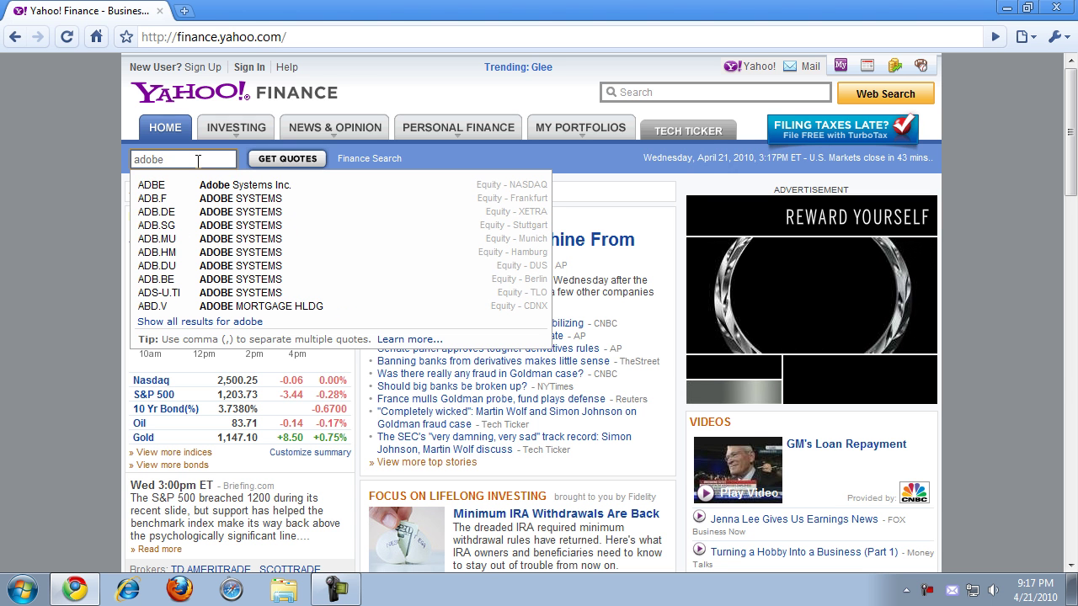
pyautogui.click(225, 184)
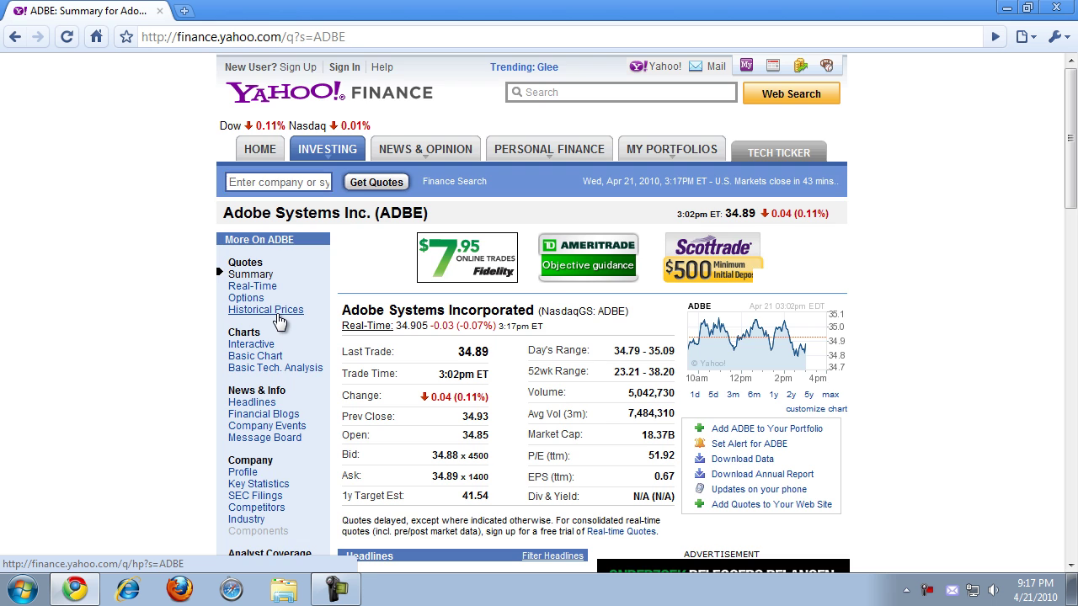
# Open Adobe's Historical Prices and set the start to January 2010
pyautogui.click(279, 315)
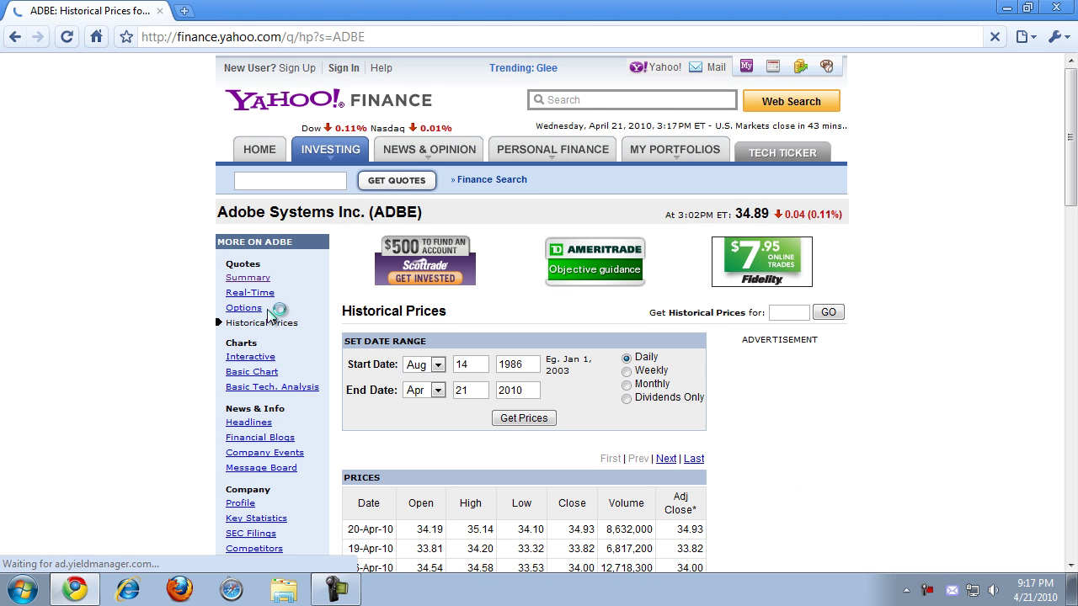
pyautogui.scroll(-1, 272, 317)
pyautogui.doubleClick(528, 275)
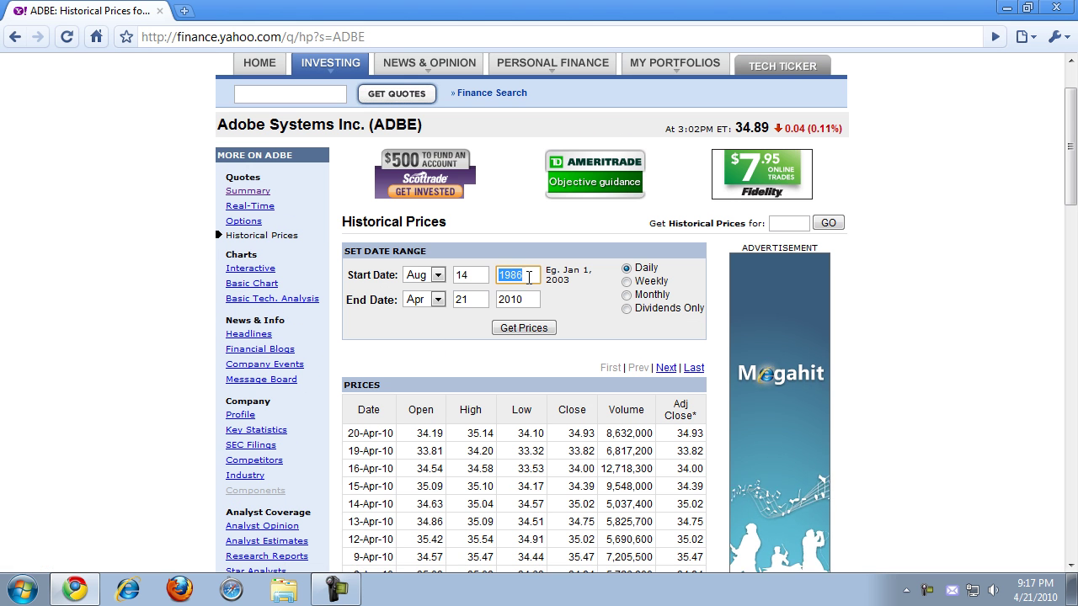
pyautogui.write('2010')
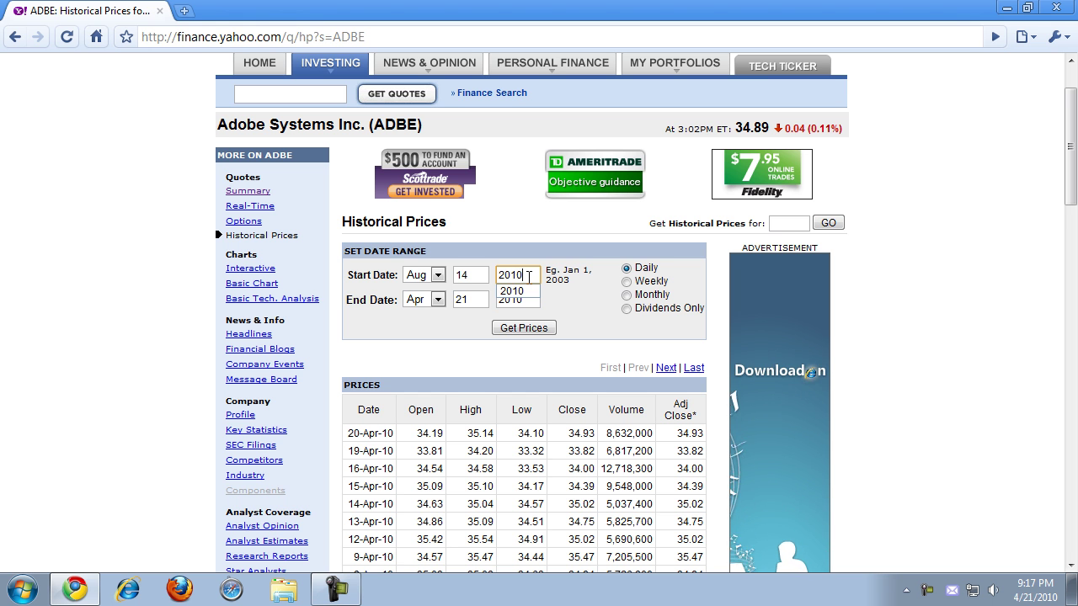
pyautogui.click(550, 301)
pyautogui.doubleClick(472, 276)
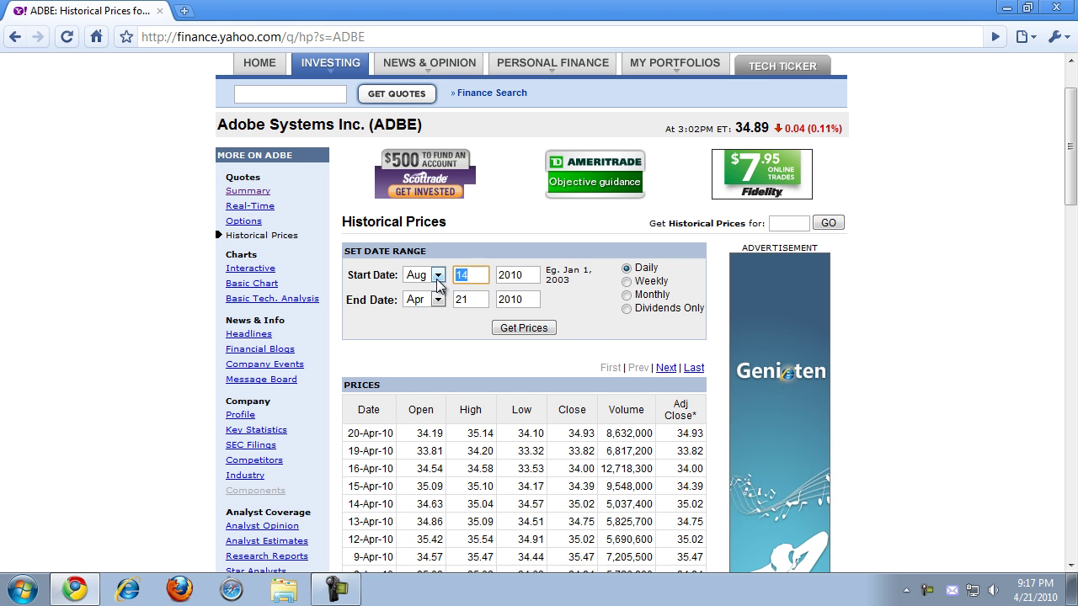
pyautogui.click(437, 275)
# Set the start day to 1 and get daily prices from Jan 1 to Apr 21, 2010
pyautogui.click(419, 289)
pyautogui.doubleClick(472, 275)
pyautogui.write('1')
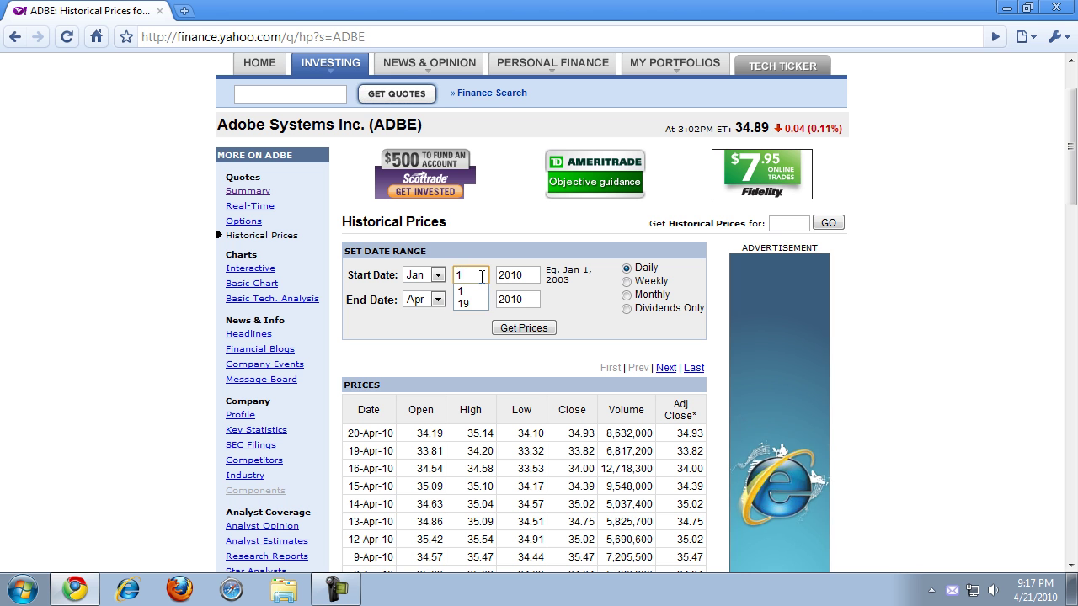
pyautogui.click(523, 328)
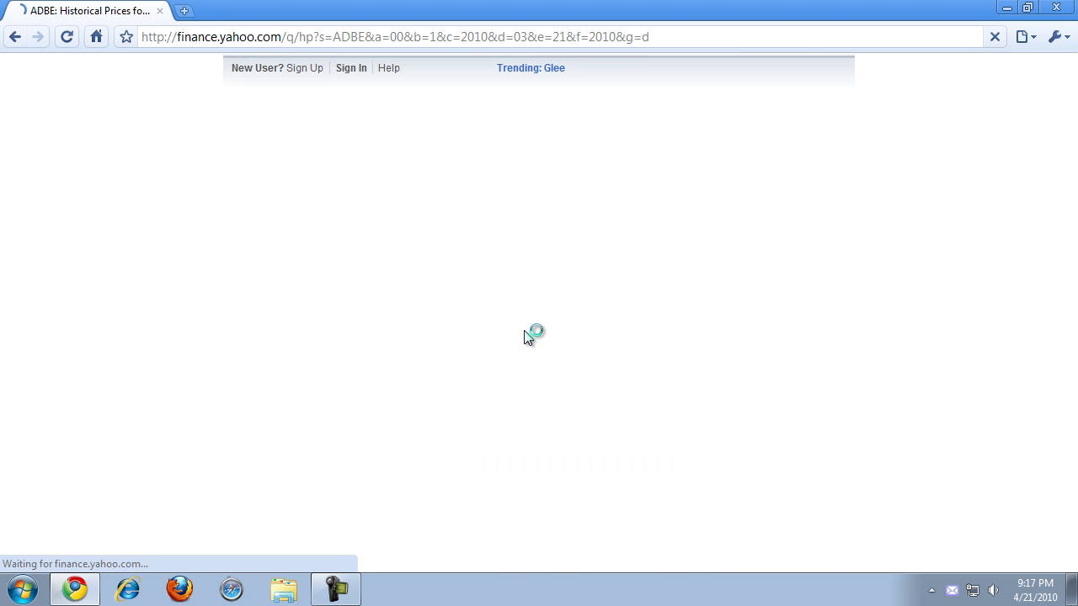
pyautogui.scroll(-4, 518, 337)
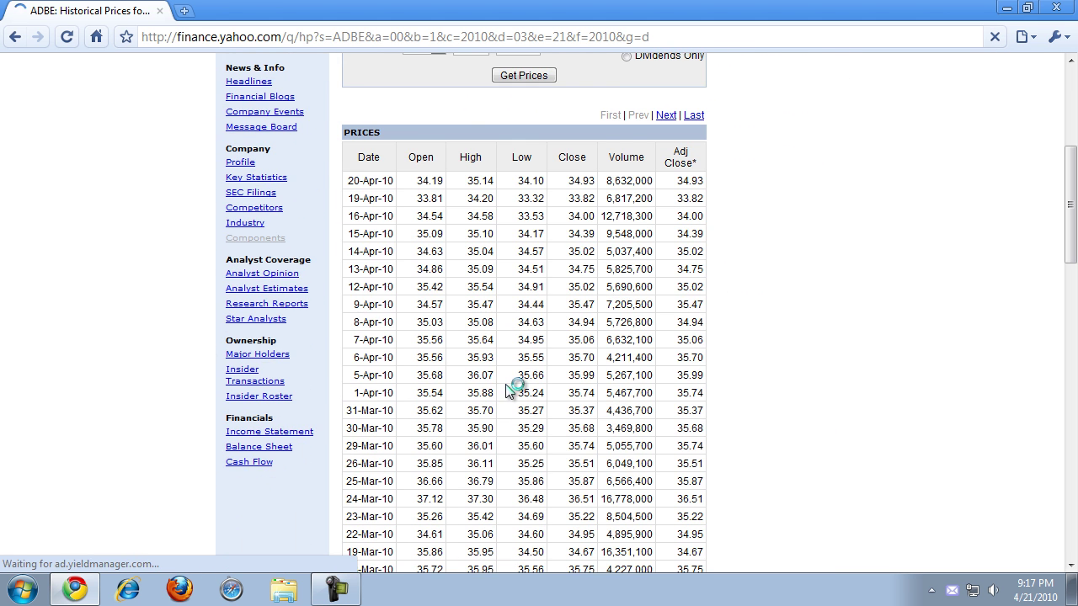
pyautogui.scroll(-15, 513, 379)
pyautogui.scroll(4, 564, 421)
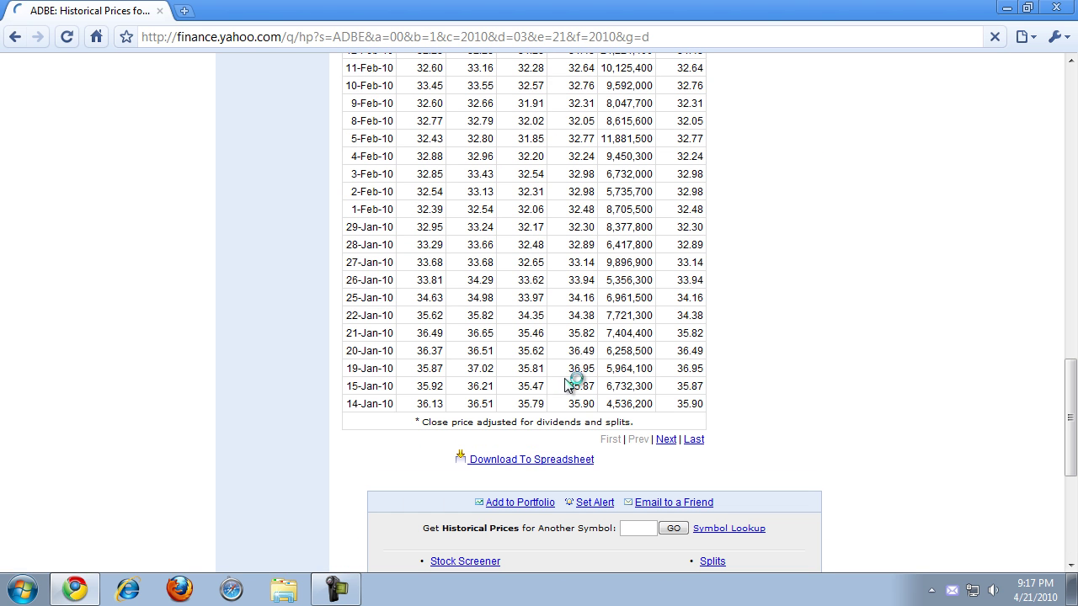
# Save the Download To Spreadsheet link to the Desktop as adobe.csv and close Chrome
pyautogui.rightClick(519, 462)
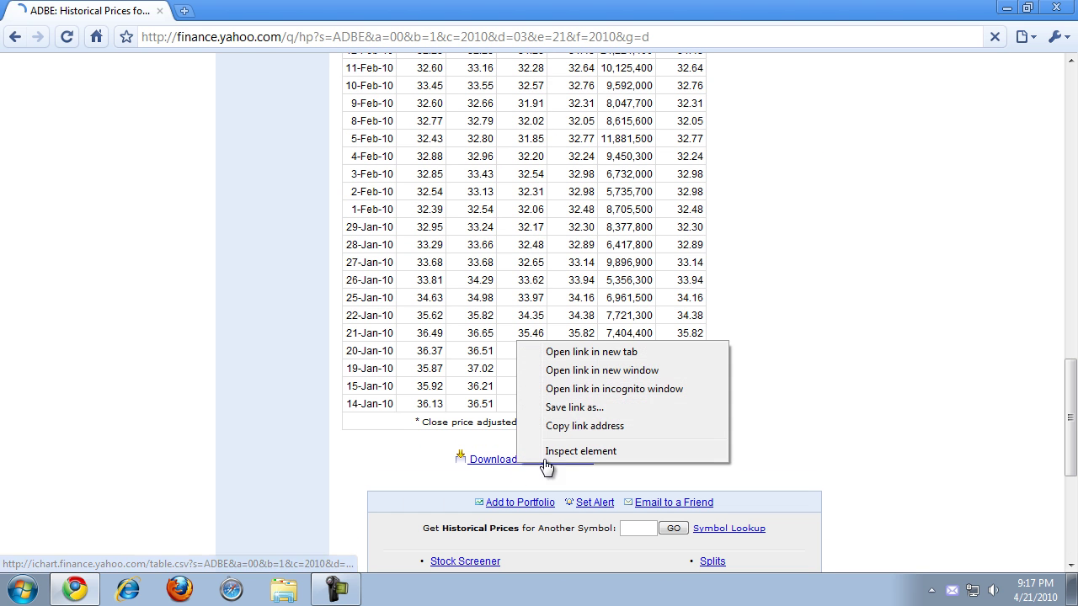
pyautogui.click(600, 408)
pyautogui.click(74, 118)
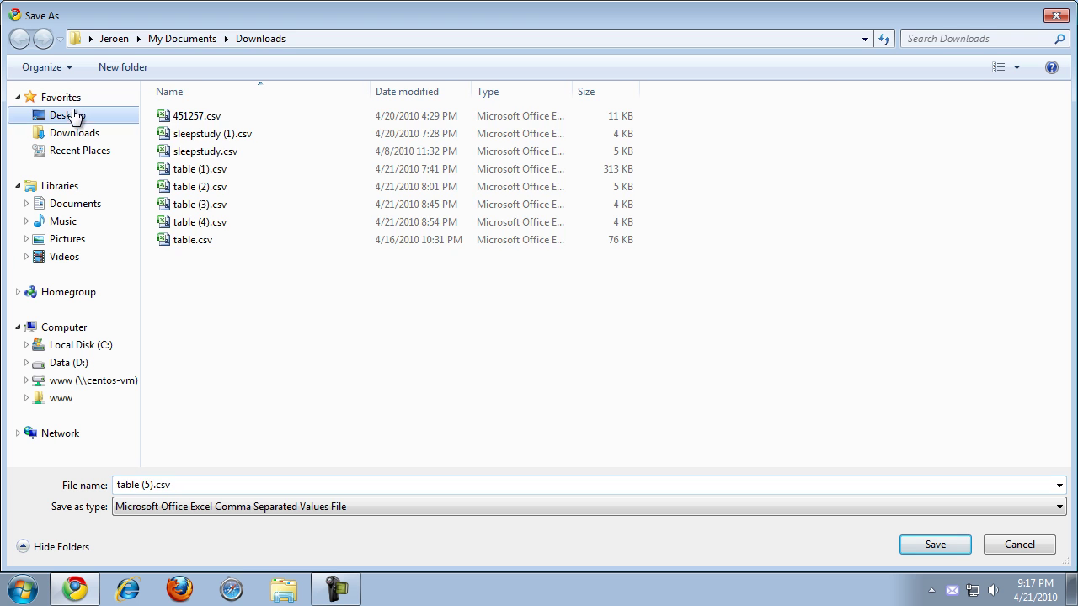
pyautogui.click(219, 488)
pyautogui.write('adobe')
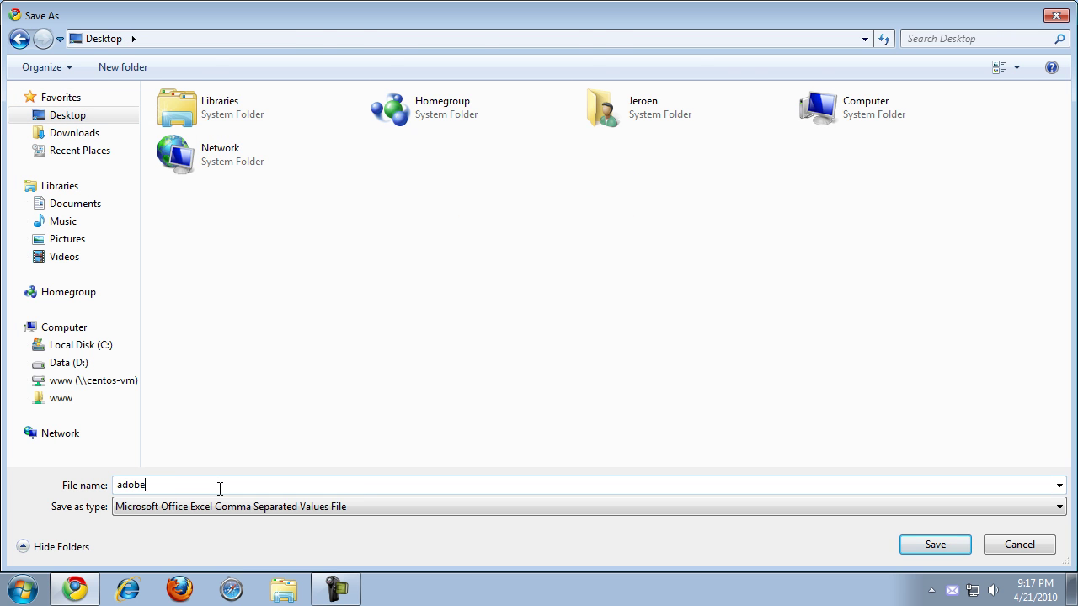
pyautogui.press('Return')
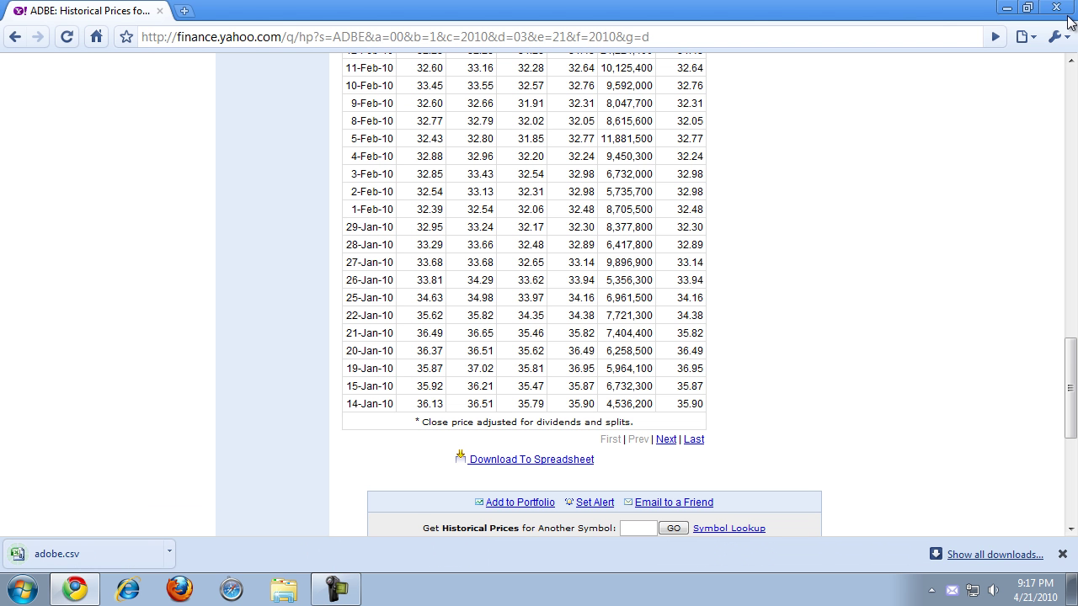
pyautogui.click(1056, 7)
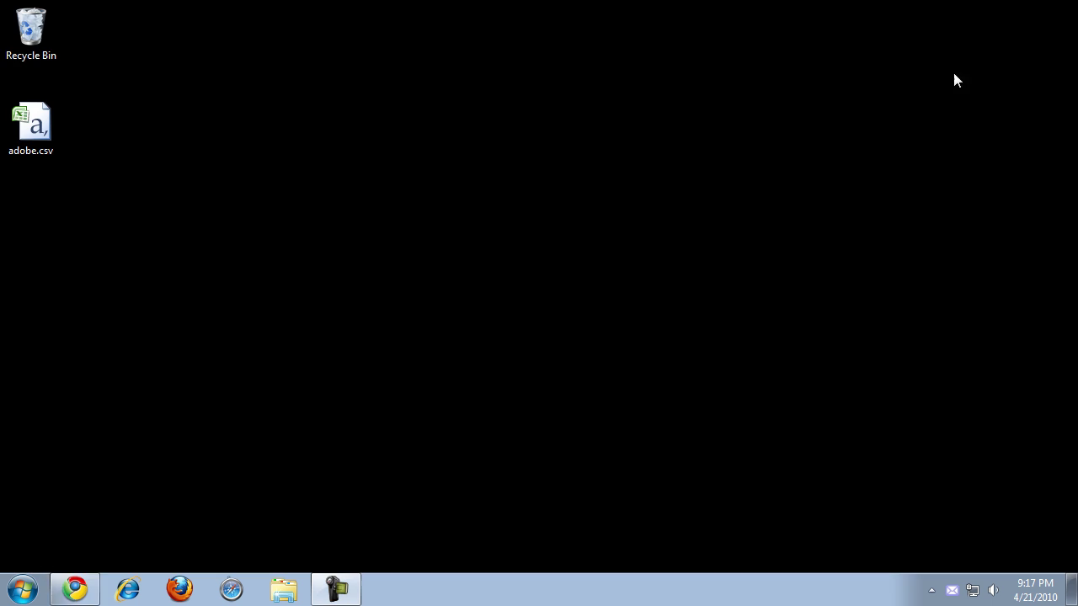
# Reopen Chrome and load yeroon.net/ggplot2
pyautogui.click(78, 592)
pyautogui.click(312, 34)
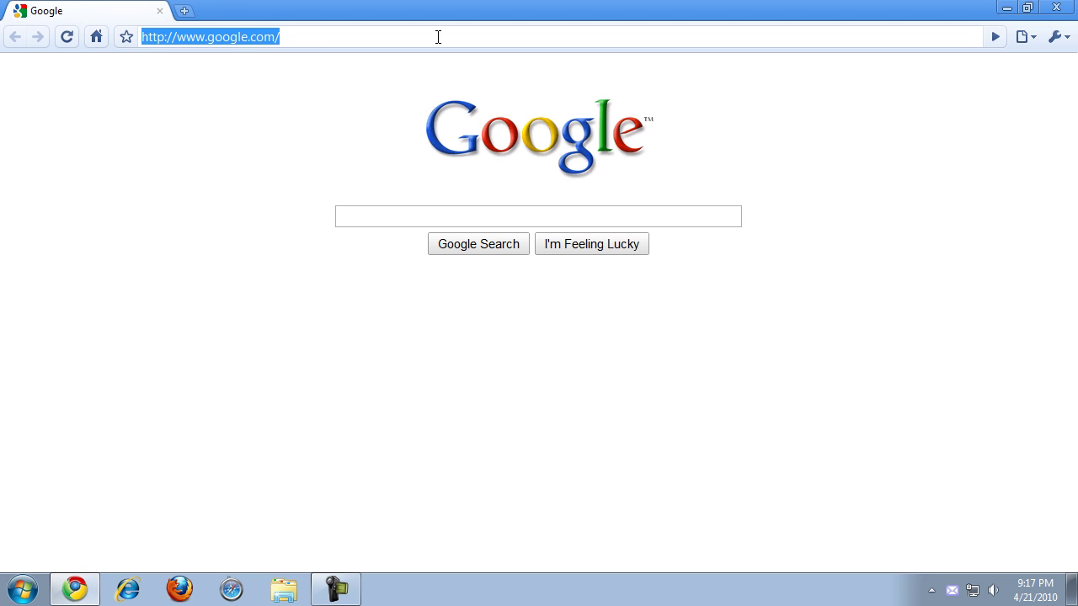
pyautogui.write('yeroon.net/ggplot2')
pyautogui.press('Return')
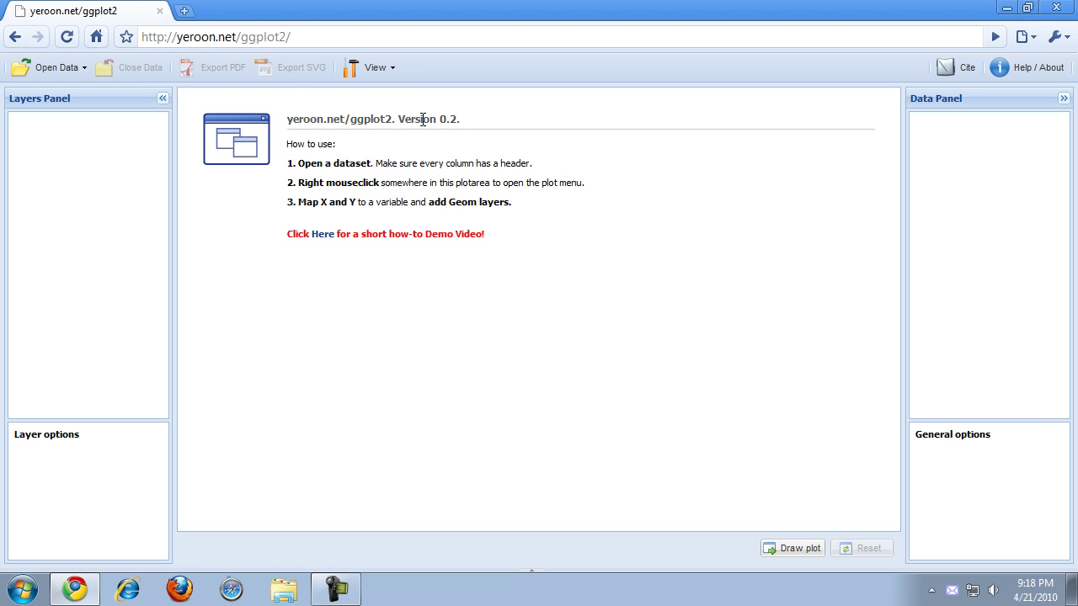
# Upload adobe.csv through the data upload dialog and import it
pyautogui.click(74, 69)
pyautogui.click(77, 100)
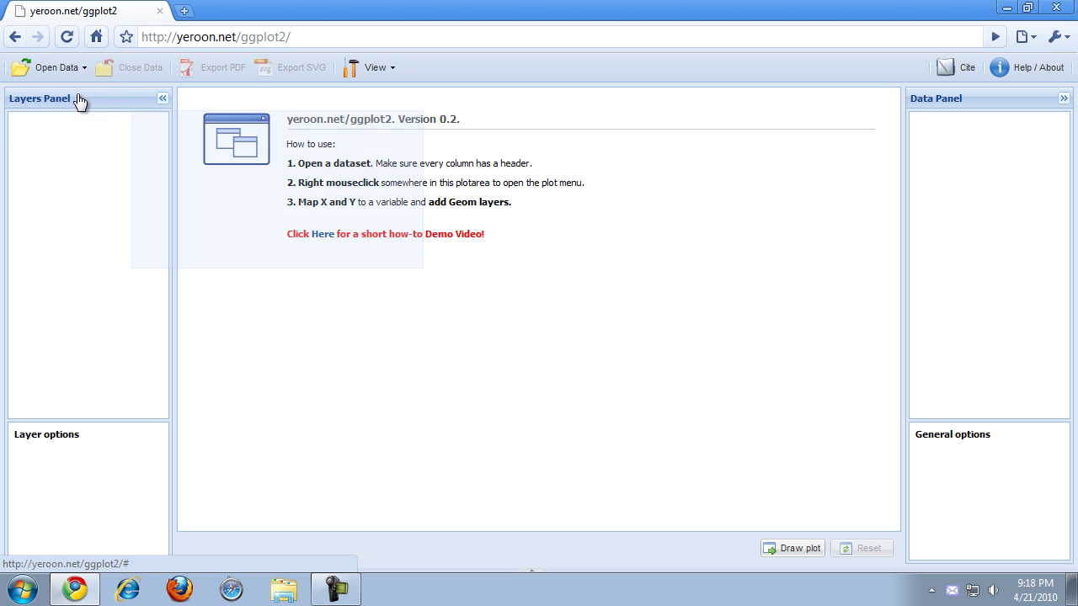
pyautogui.click(742, 190)
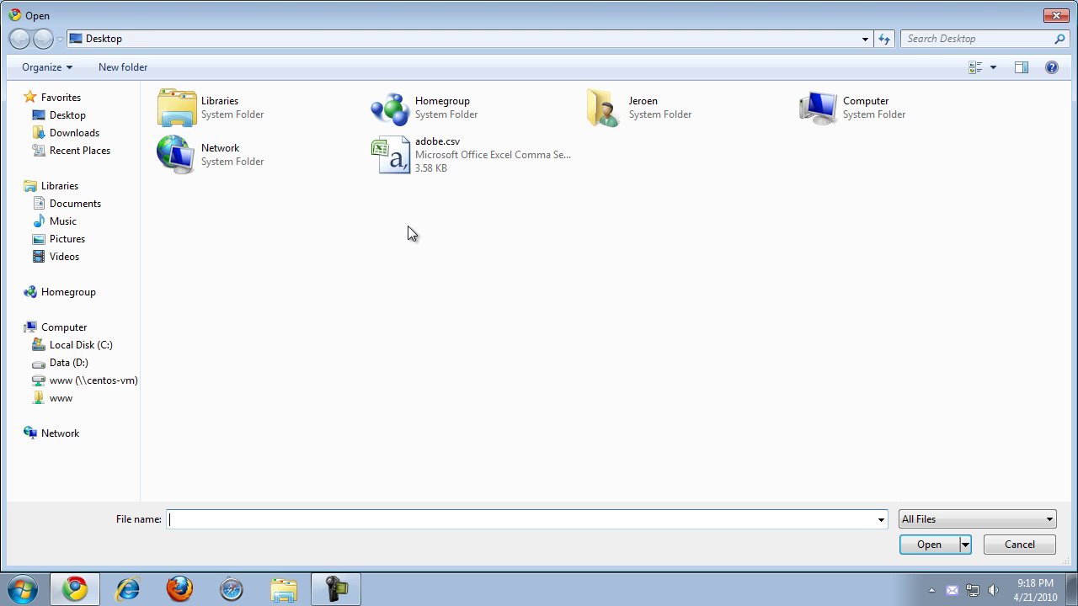
pyautogui.doubleClick(436, 165)
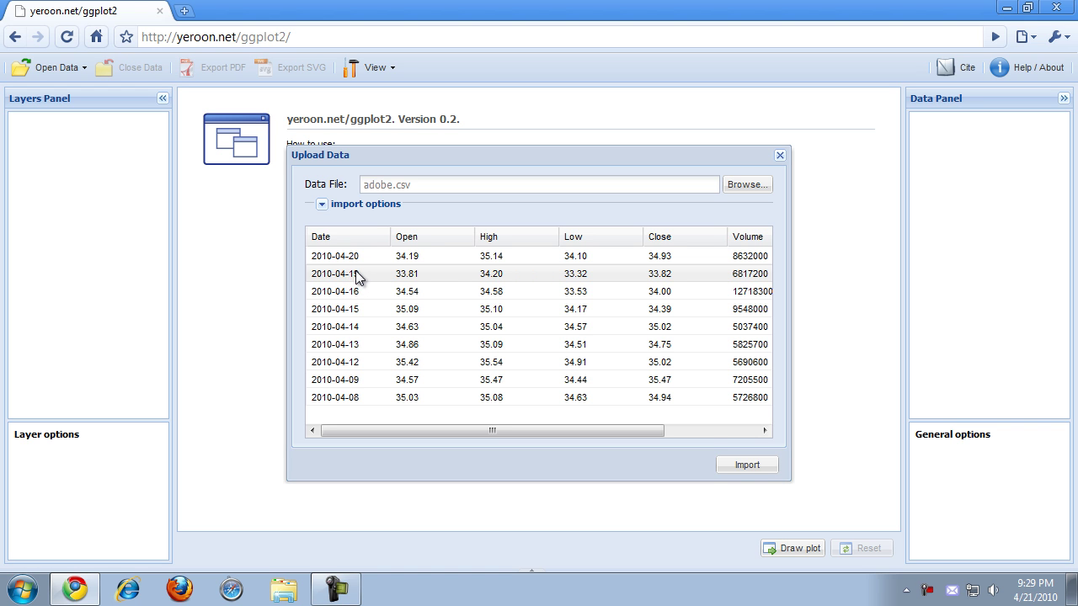
pyautogui.click(738, 468)
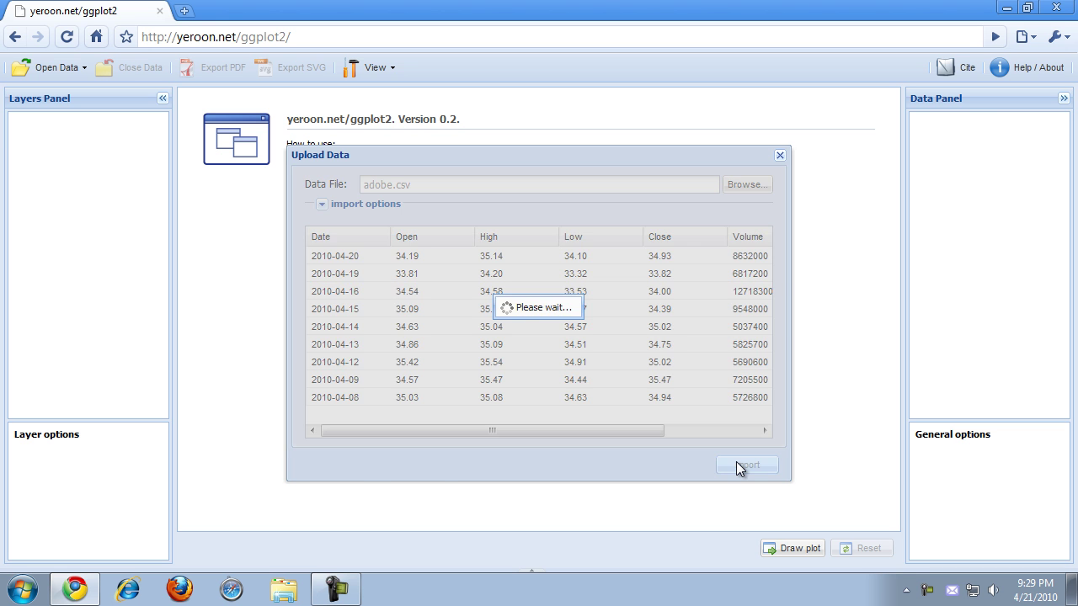
# Map the x axis to Date and the y axis to Close
pyautogui.click(921, 155)
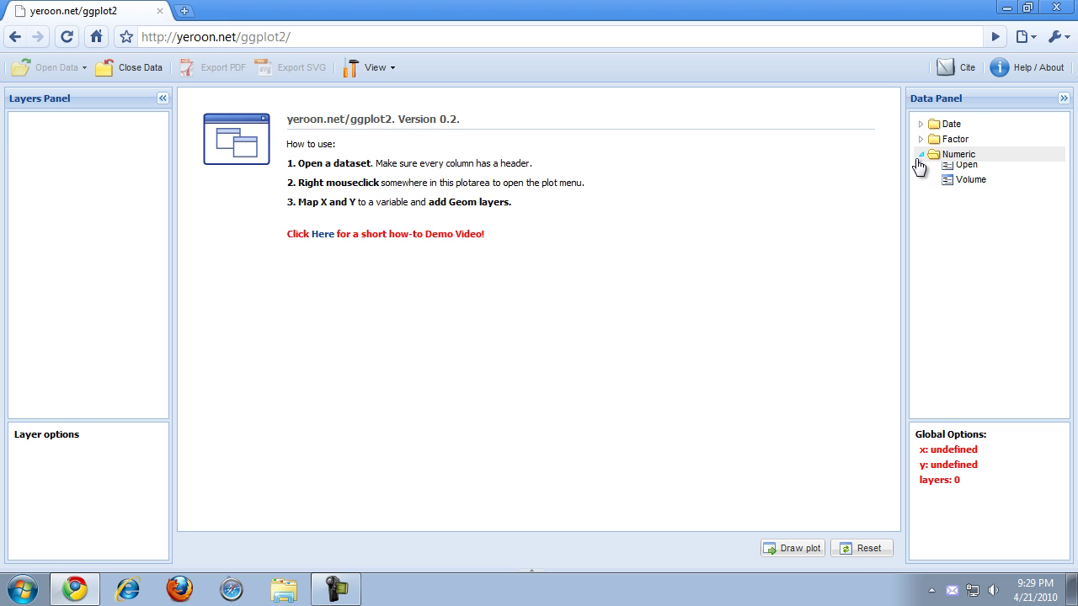
pyautogui.click(921, 139)
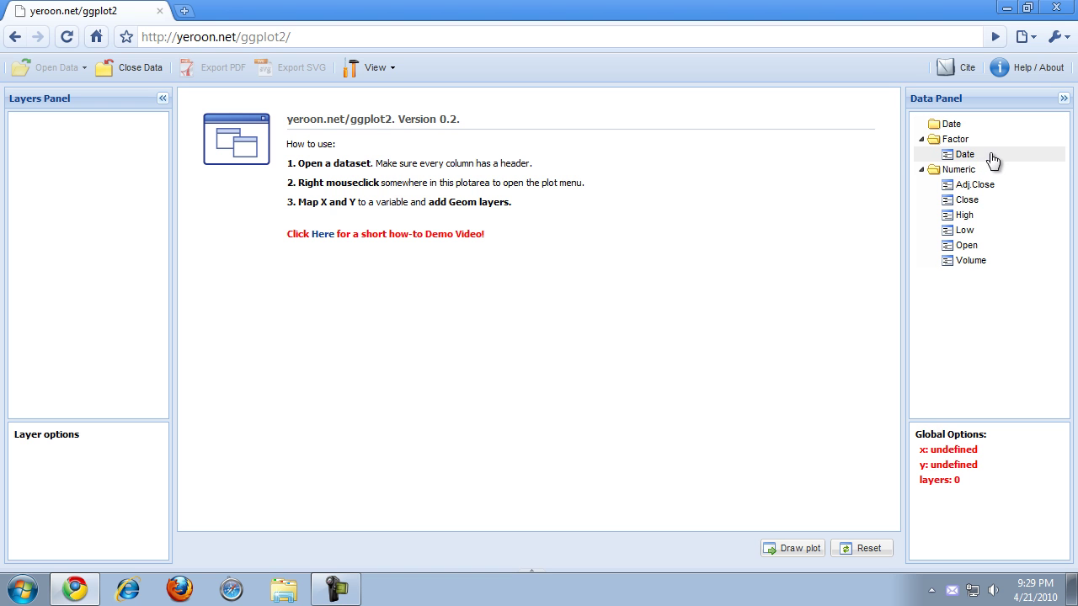
pyautogui.click(965, 156)
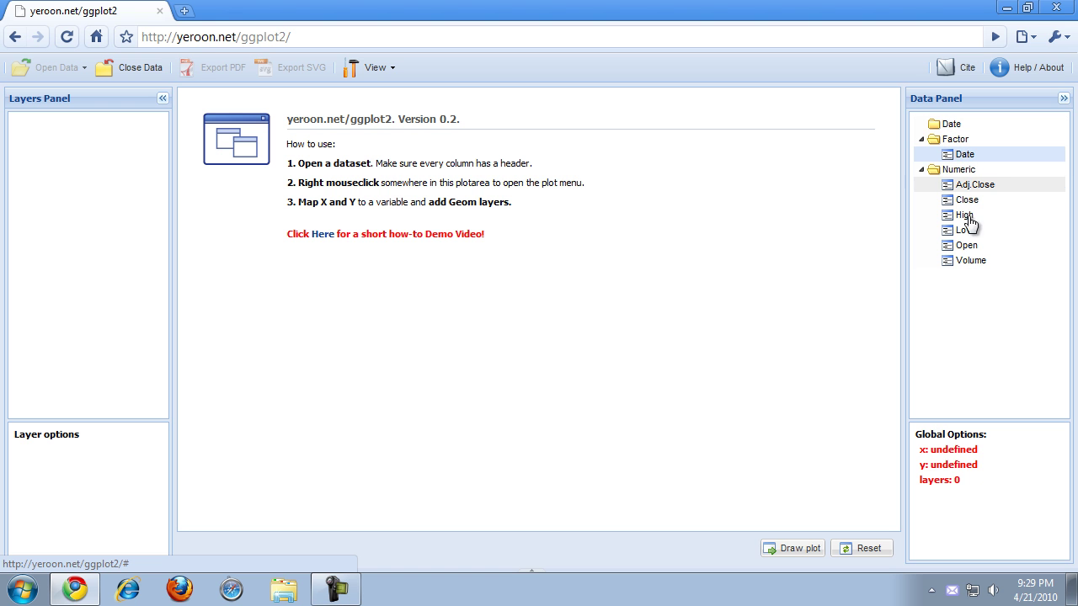
pyautogui.rightClick(576, 164)
pyautogui.moveTo(598, 177)
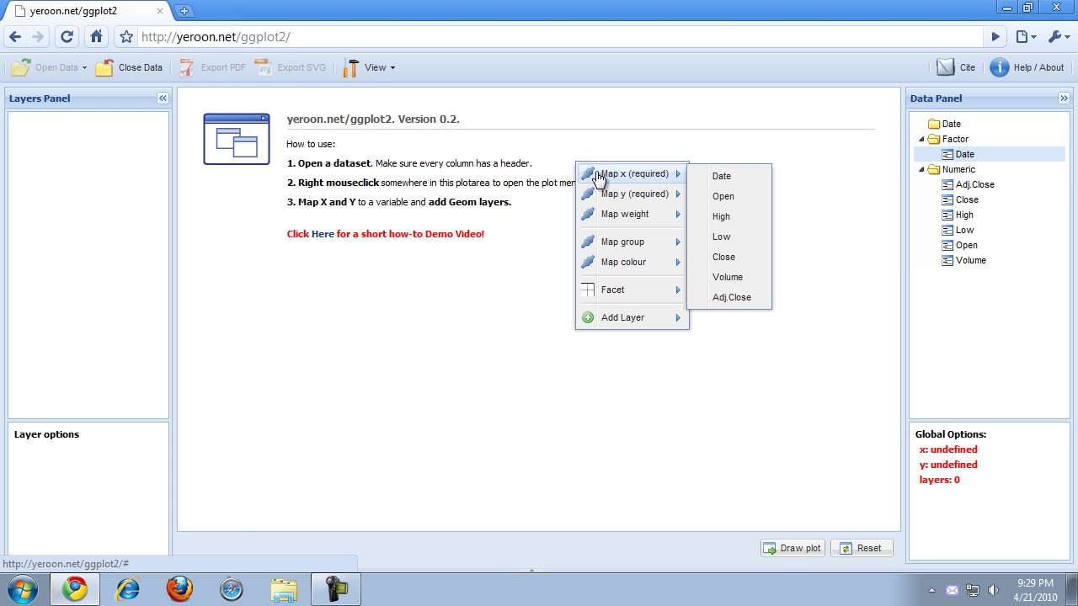
pyautogui.click(722, 178)
pyautogui.rightClick(611, 178)
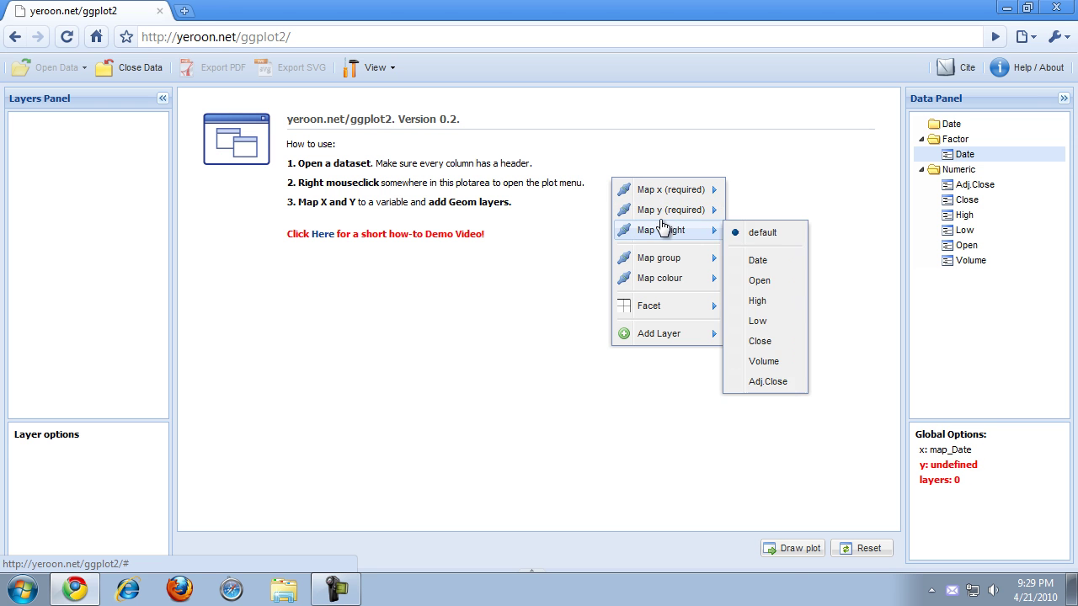
pyautogui.moveTo(665, 209)
pyautogui.click(771, 341)
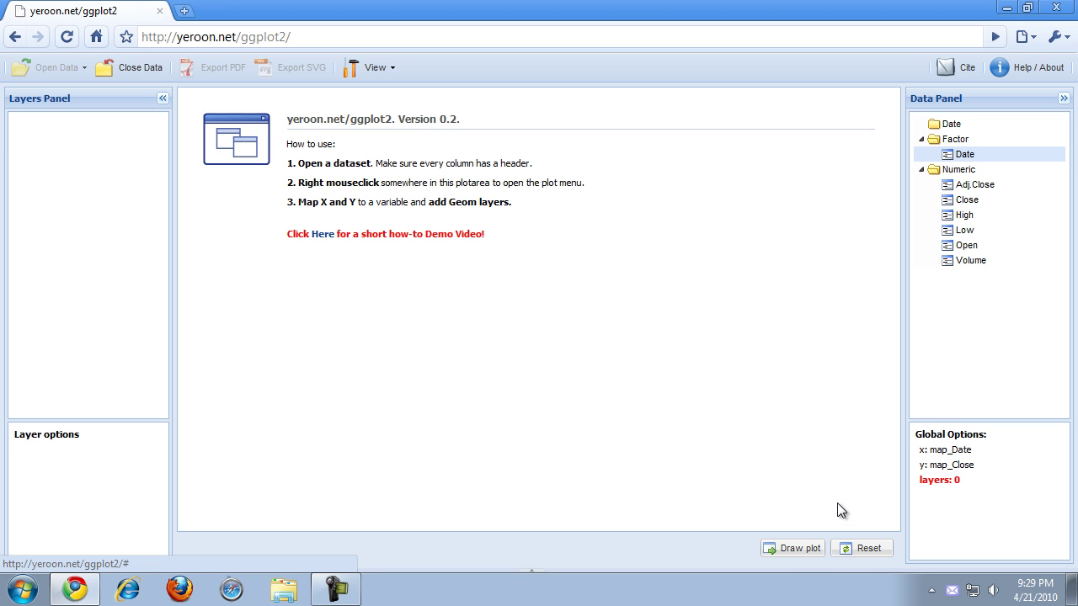
# Add a Bivariate Geoms point layer to the plot
pyautogui.rightClick(622, 364)
pyautogui.moveTo(695, 519)
pyautogui.moveTo(779, 535)
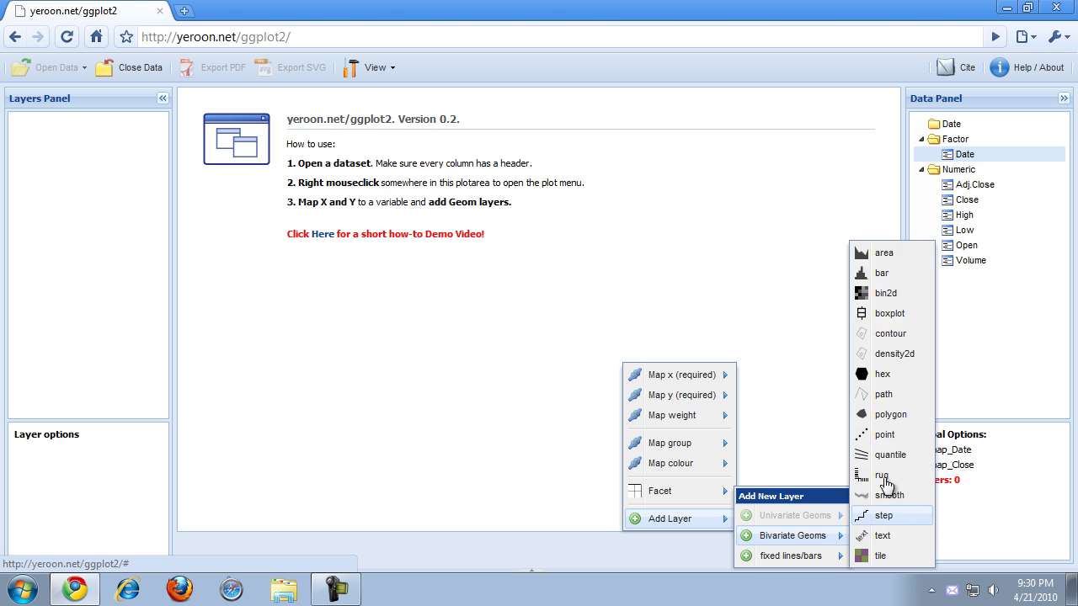
pyautogui.click(884, 434)
# Render the point plot of Adobe's Close versus Date
pyautogui.click(793, 546)
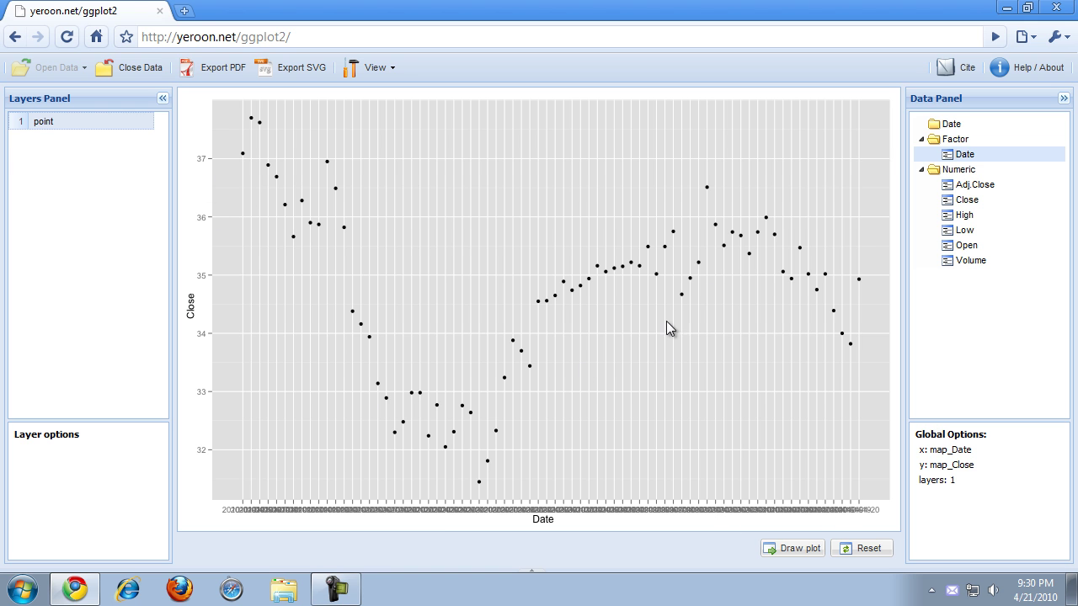
# Add a Bivariate Geoms smooth layer as the second layer and redraw the plot
pyautogui.rightClick(361, 216)
pyautogui.moveTo(469, 368)
pyautogui.moveTo(537, 410)
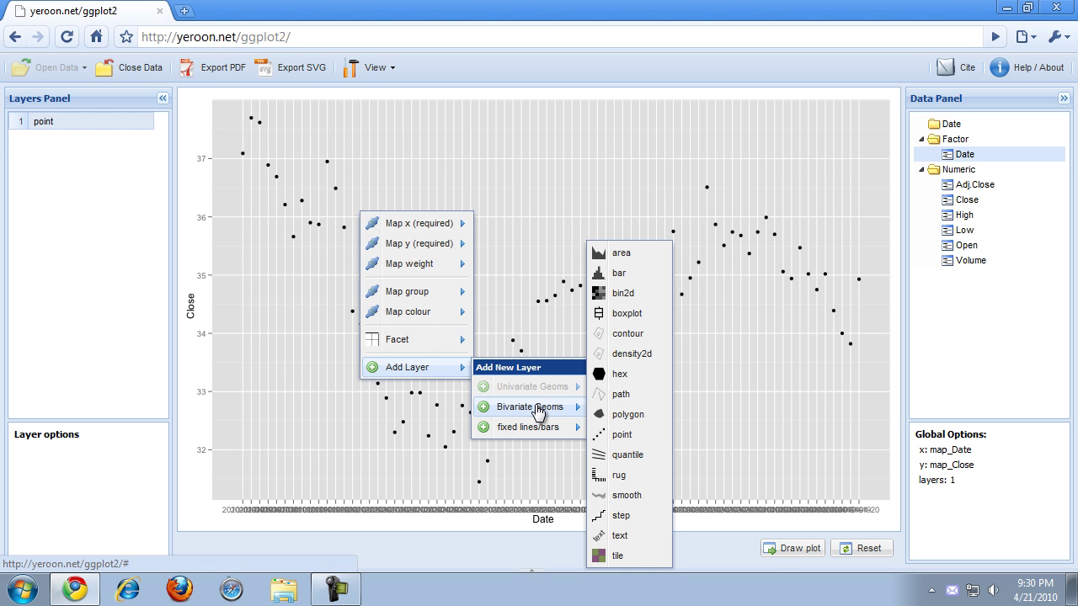
pyautogui.click(626, 495)
pyautogui.click(804, 551)
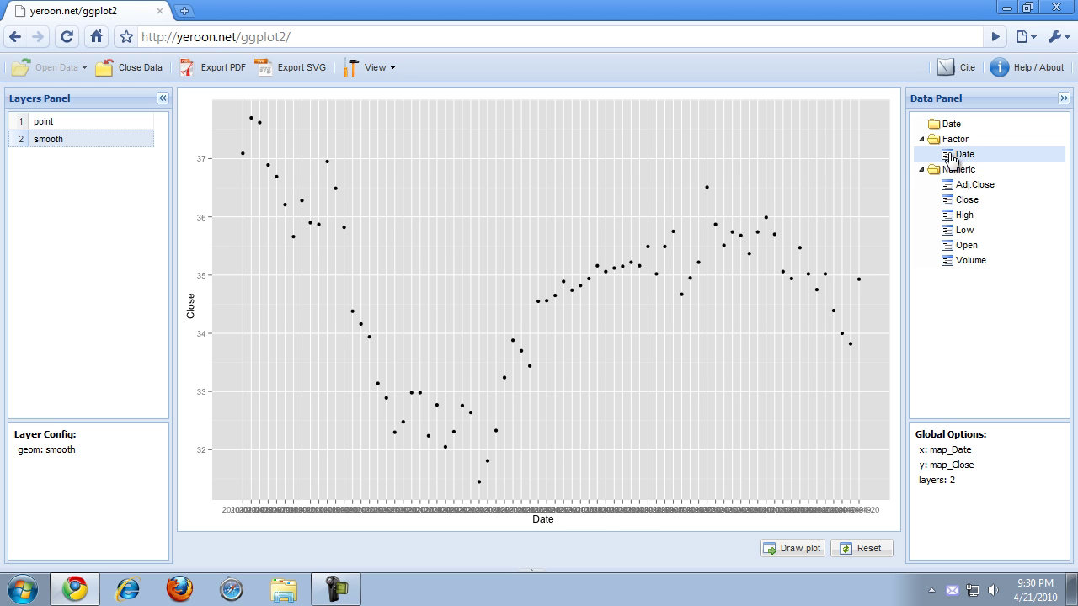
# Convert the Factor Date variable to a date using format code %Y-%m-%d
pyautogui.moveTo(955, 155); pyautogui.dragTo(951, 127)
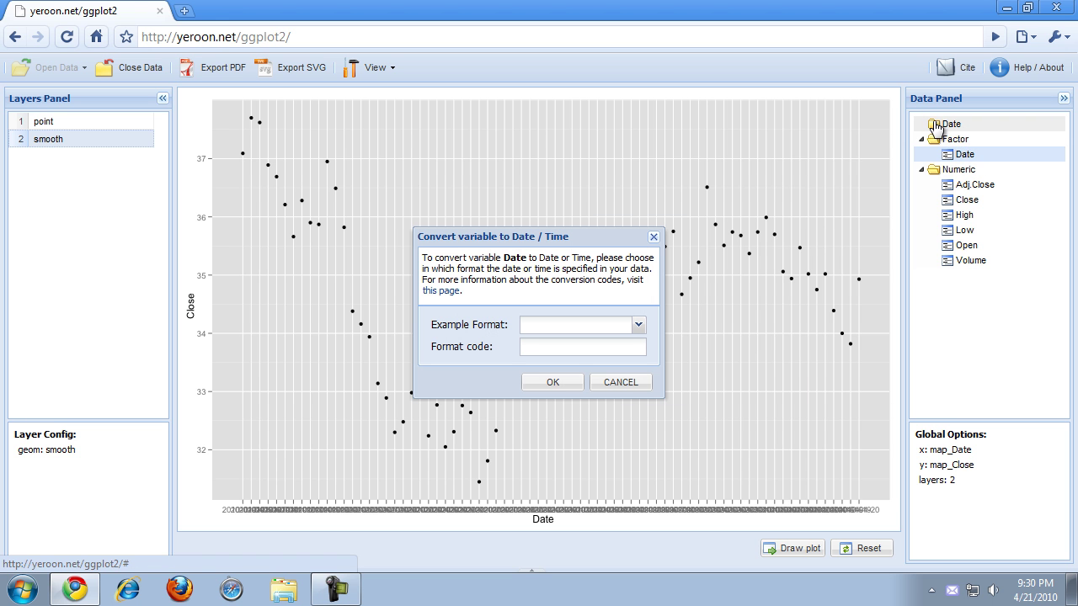
pyautogui.moveTo(551, 240); pyautogui.dragTo(539, 183)
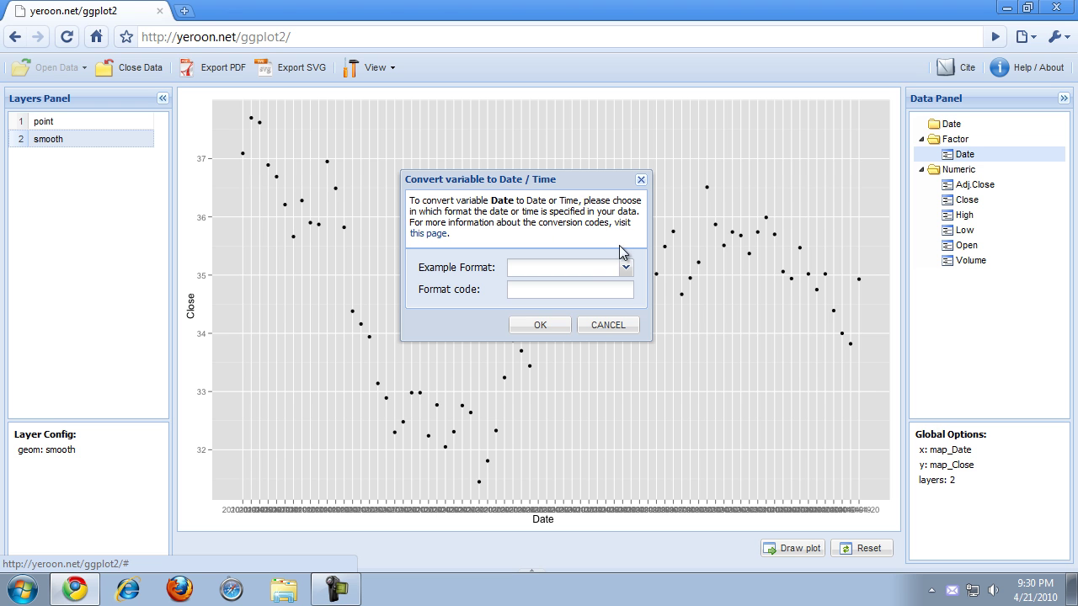
pyautogui.click(601, 278)
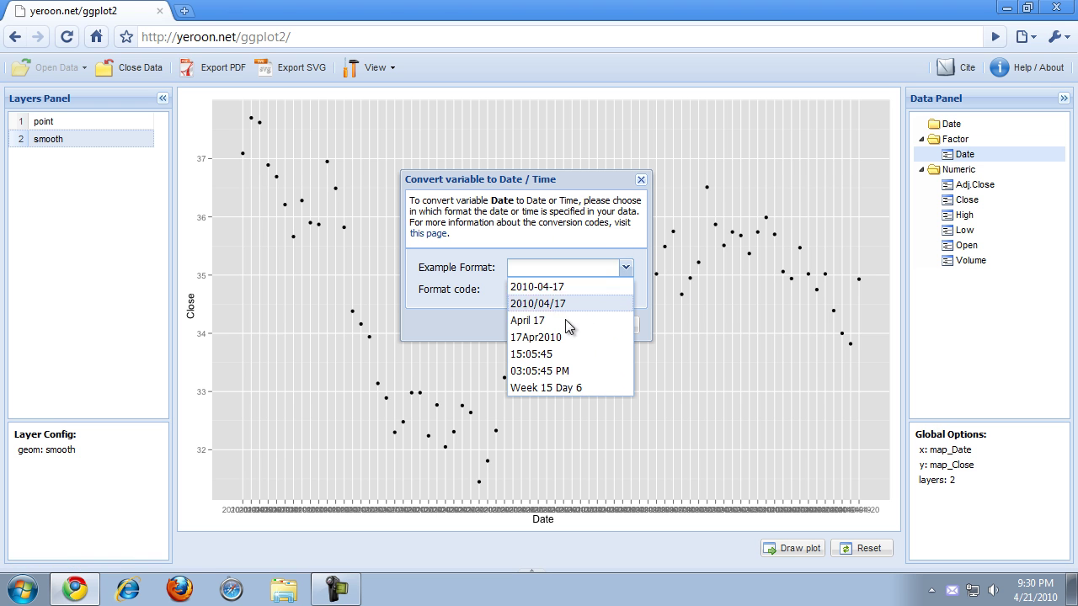
pyautogui.click(578, 286)
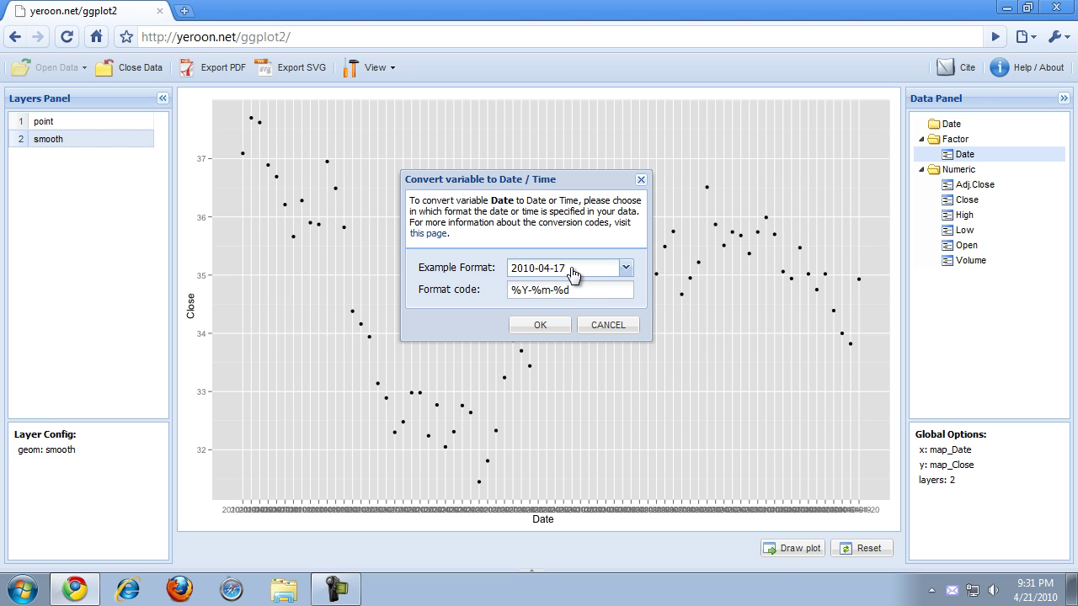
pyautogui.moveTo(572, 289); pyautogui.dragTo(548, 290)
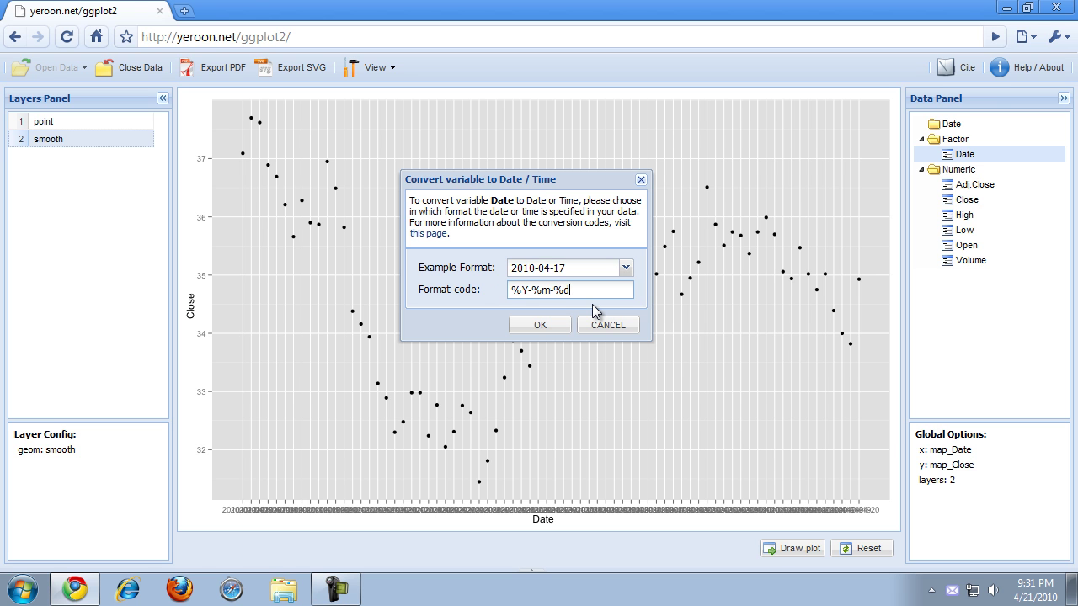
pyautogui.press('BackSpace')
pyautogui.press('BackSpace')
pyautogui.write('%d')
# Open the dialog's strptime format reference link in a new tab
pyautogui.click(625, 271)
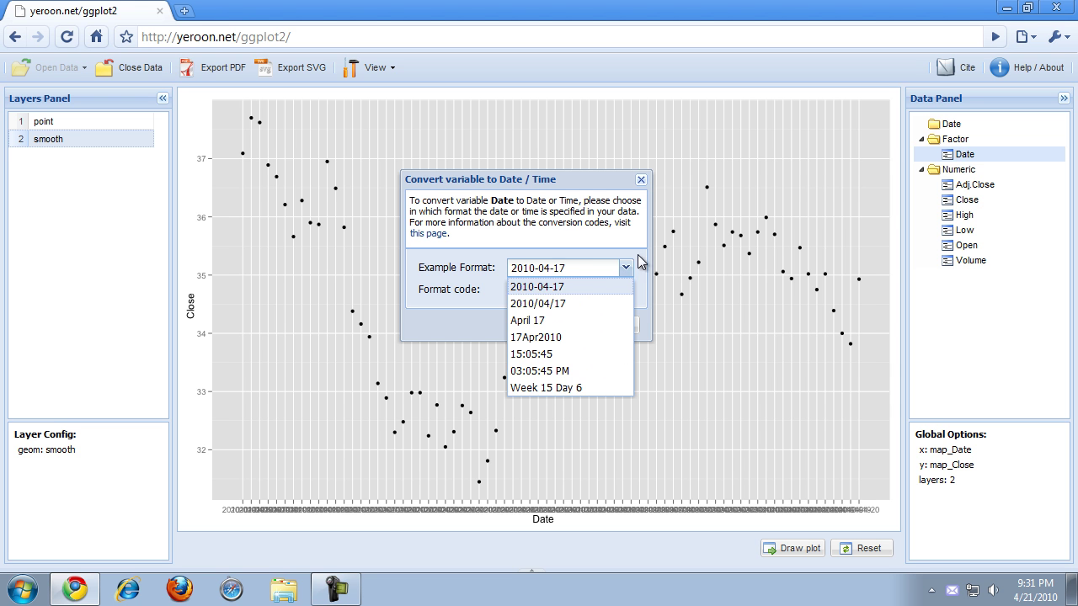
pyautogui.click(545, 241)
pyautogui.click(429, 233)
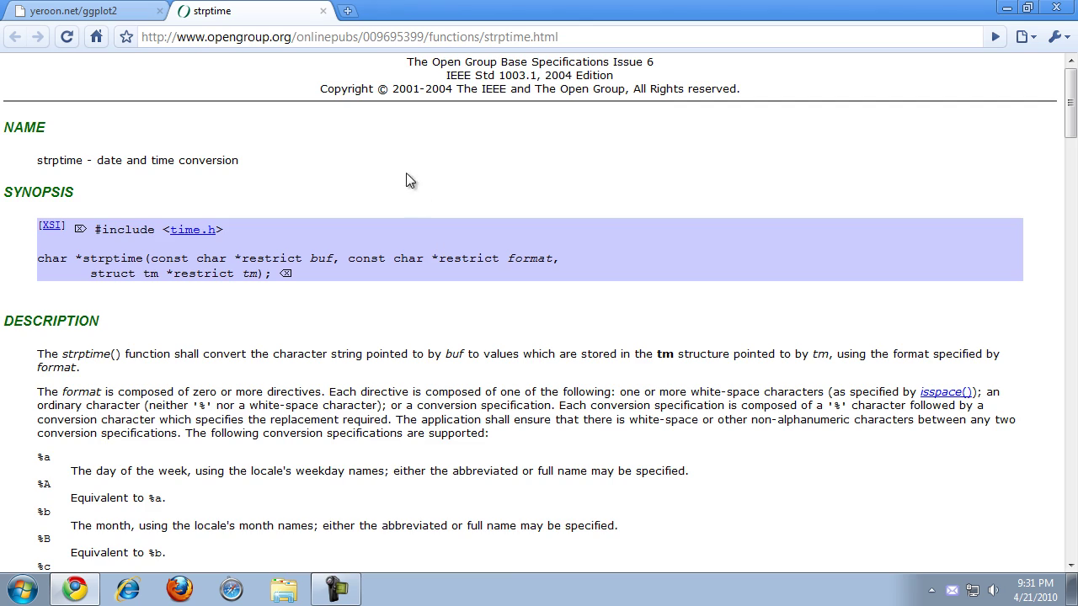
# Read the %Y (four-digit, e.g. 1988) and %y year specifiers, then close the strptime tab
pyautogui.scroll(-10, 405, 304)
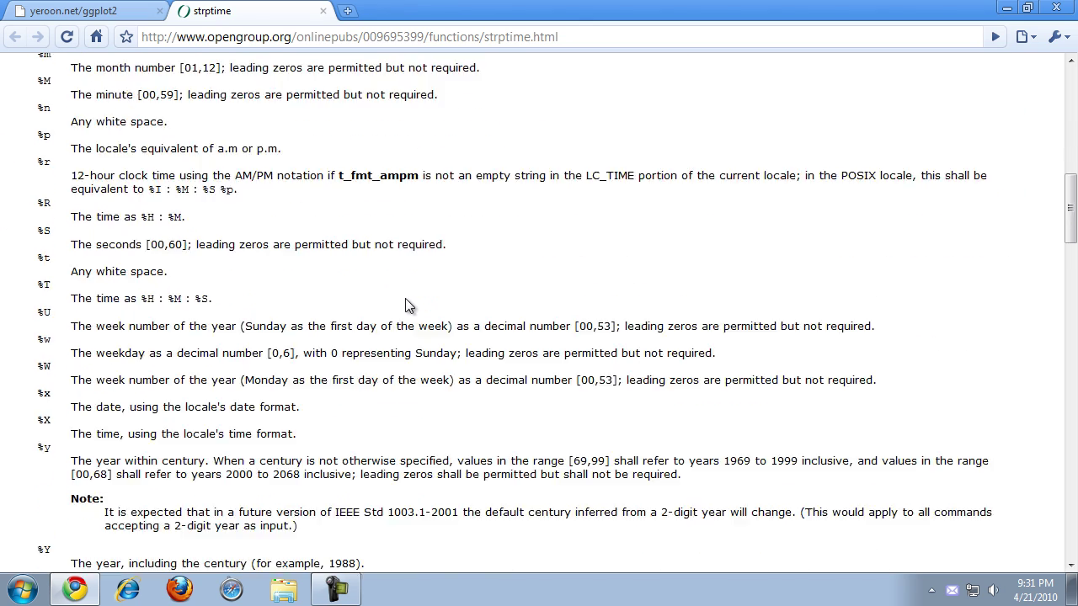
pyautogui.scroll(-3, 405, 298)
pyautogui.doubleClick(55, 297)
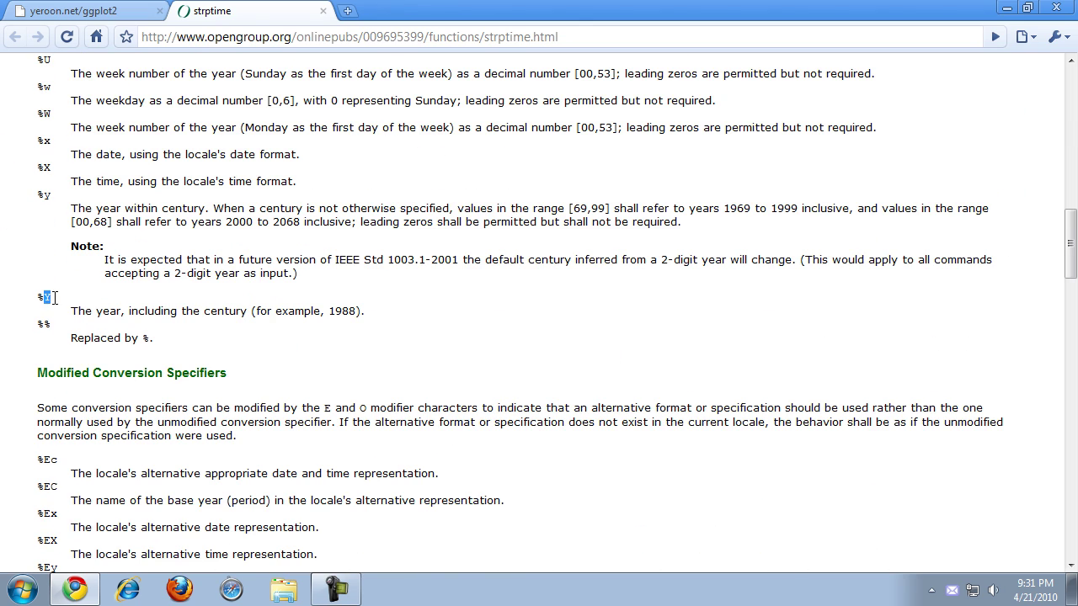
pyautogui.moveTo(84, 311); pyautogui.dragTo(224, 311)
pyautogui.click(335, 310)
pyautogui.doubleClick(335, 310)
pyautogui.doubleClick(47, 194)
pyautogui.doubleClick(228, 209)
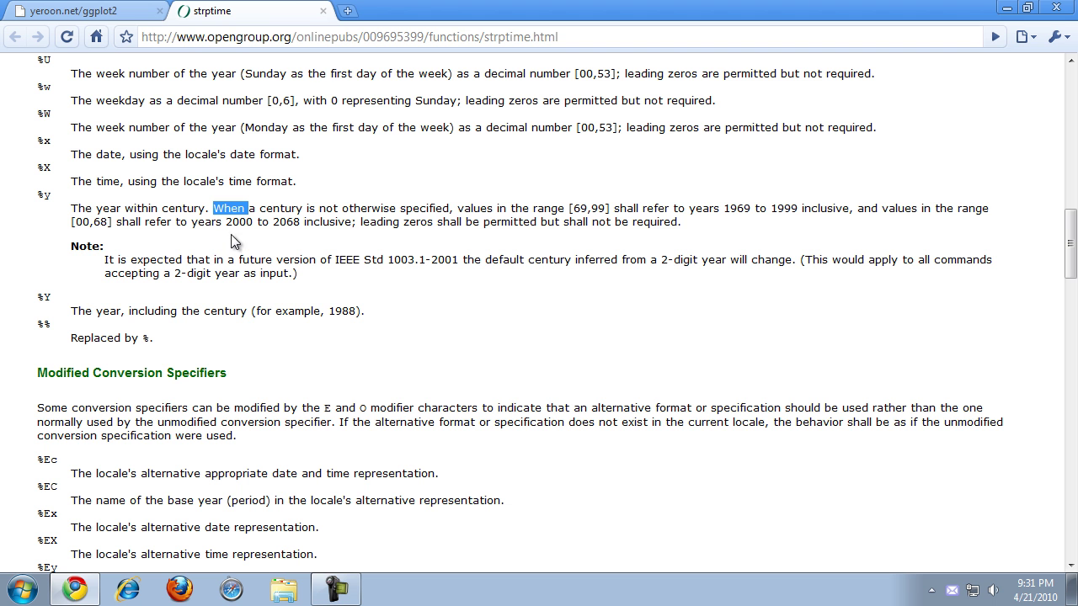
pyautogui.scroll(4, 298, 142)
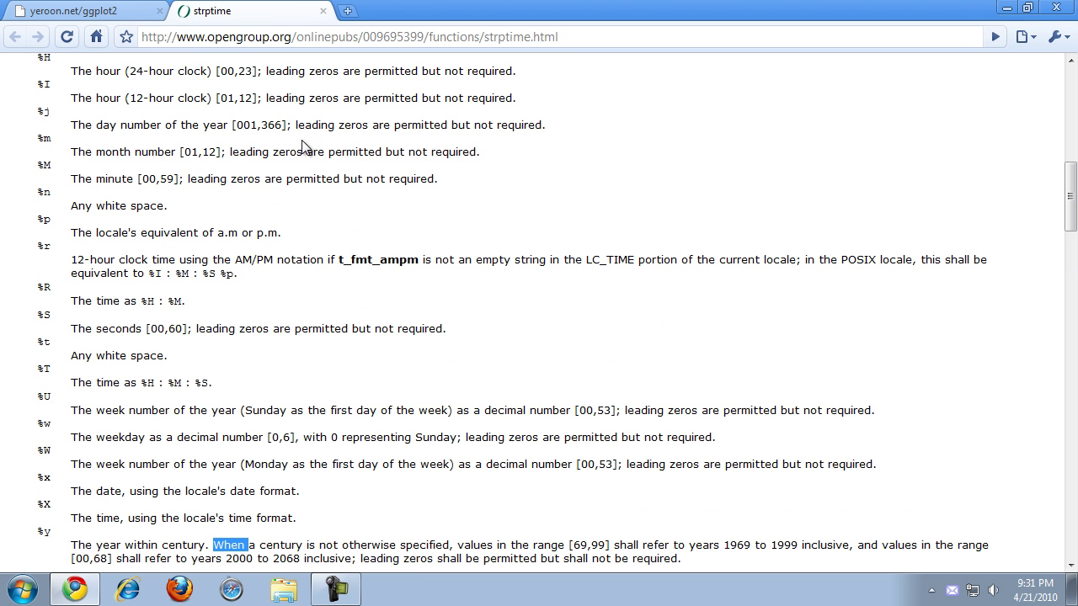
pyautogui.click(323, 11)
# Convert Date with the 2010-04-17 format, select the converted Date, and redraw the plot
pyautogui.click(566, 268)
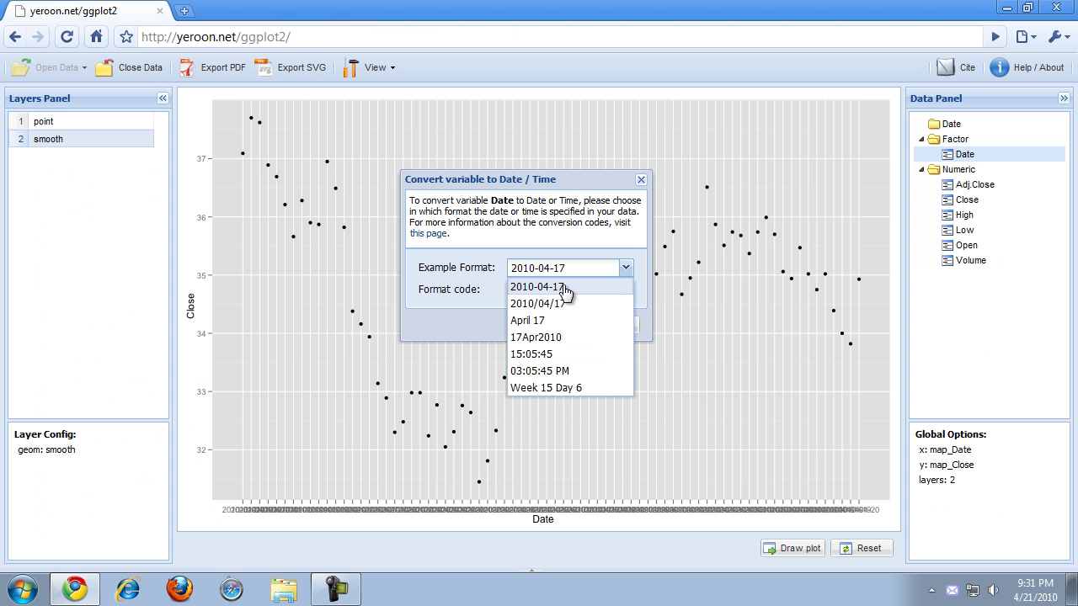
pyautogui.click(565, 290)
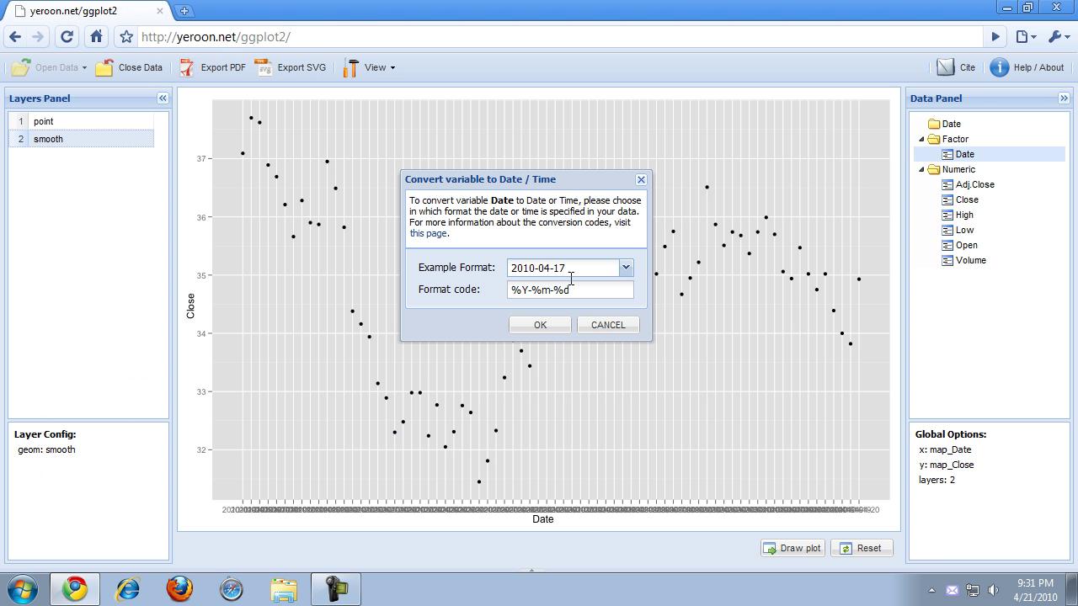
pyautogui.click(553, 333)
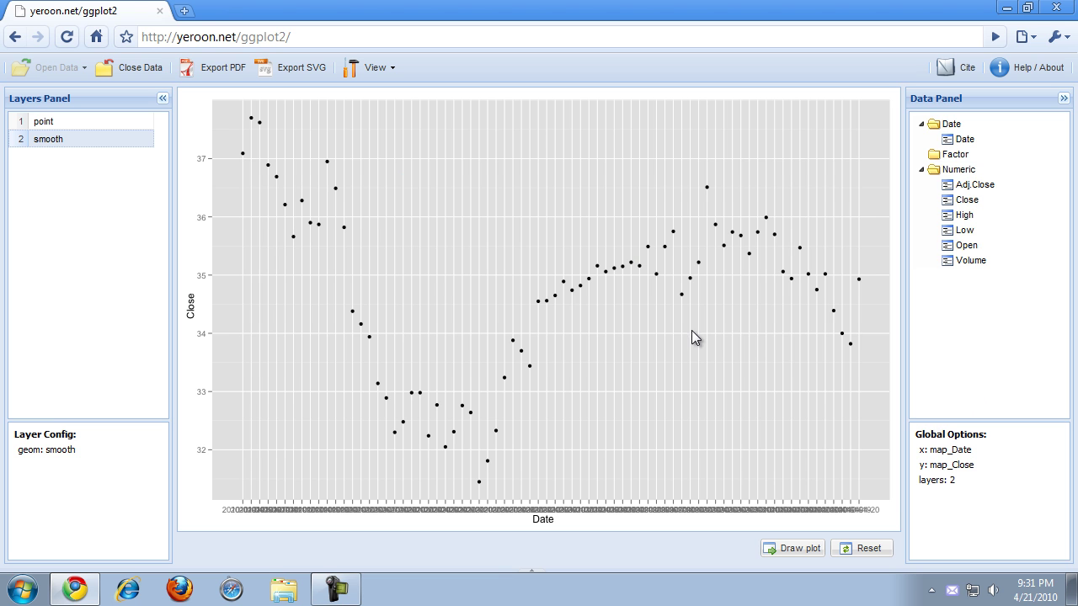
pyautogui.click(961, 139)
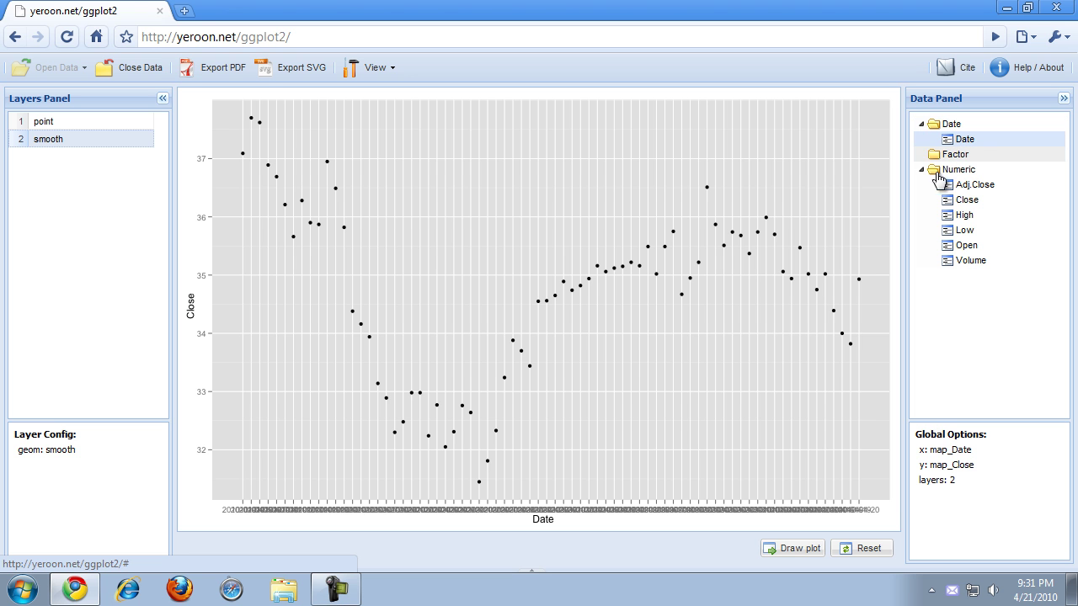
pyautogui.click(792, 550)
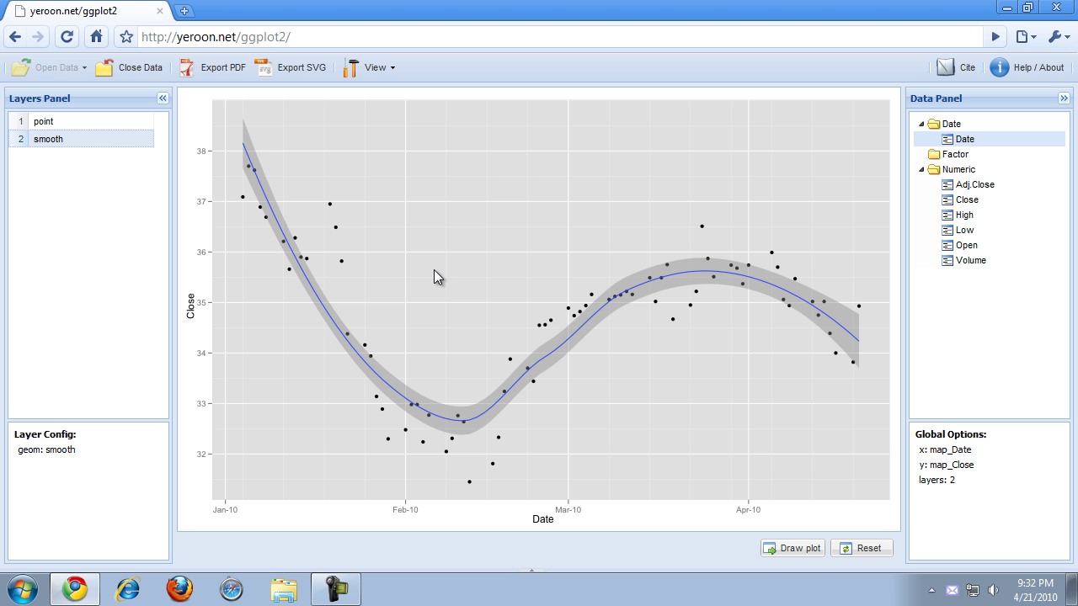
# Collapse the Data Panel, remove the smooth layer, and redraw showing only Close points
pyautogui.click(1065, 99)
pyautogui.click(942, 549)
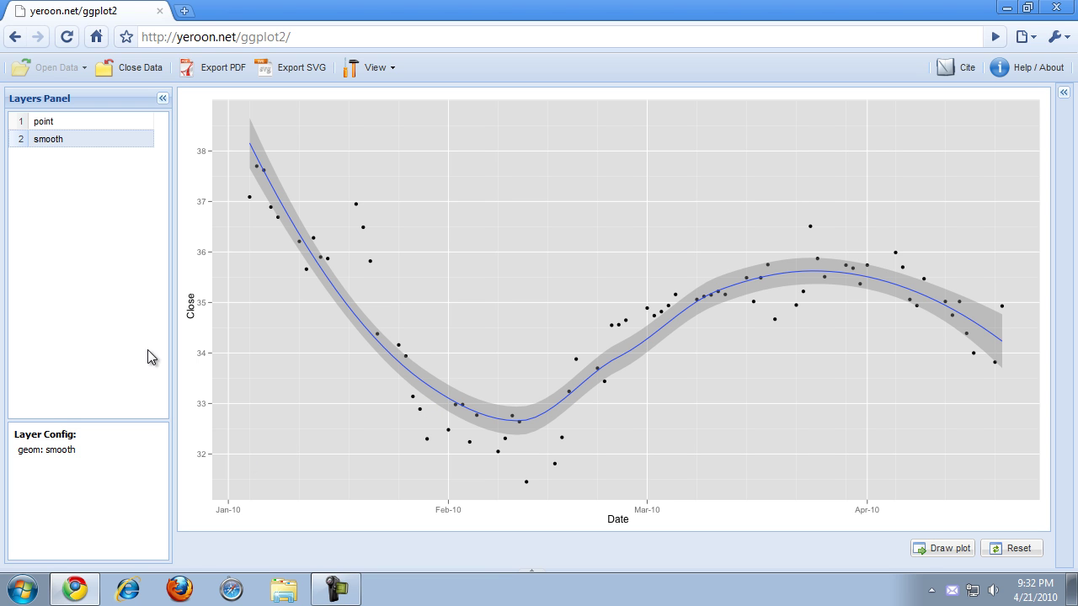
pyautogui.click(78, 123)
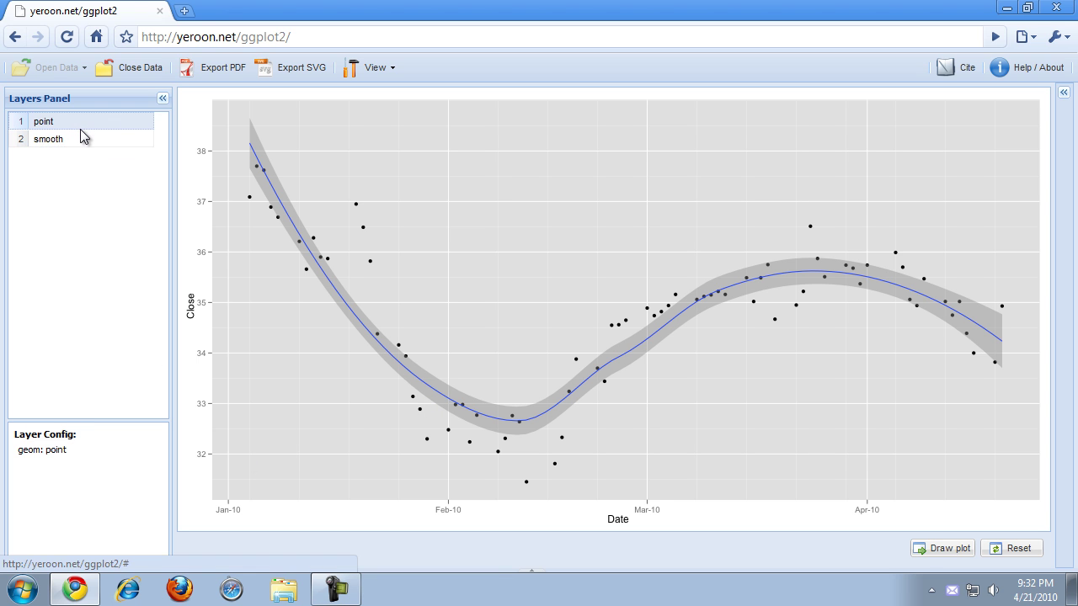
pyautogui.click(84, 138)
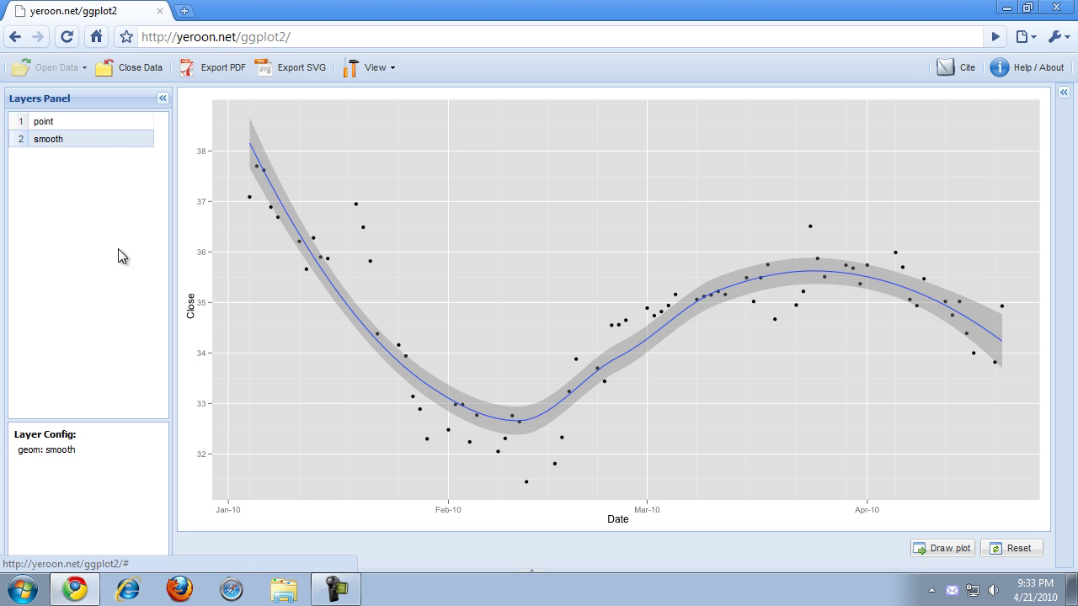
pyautogui.rightClick(98, 141)
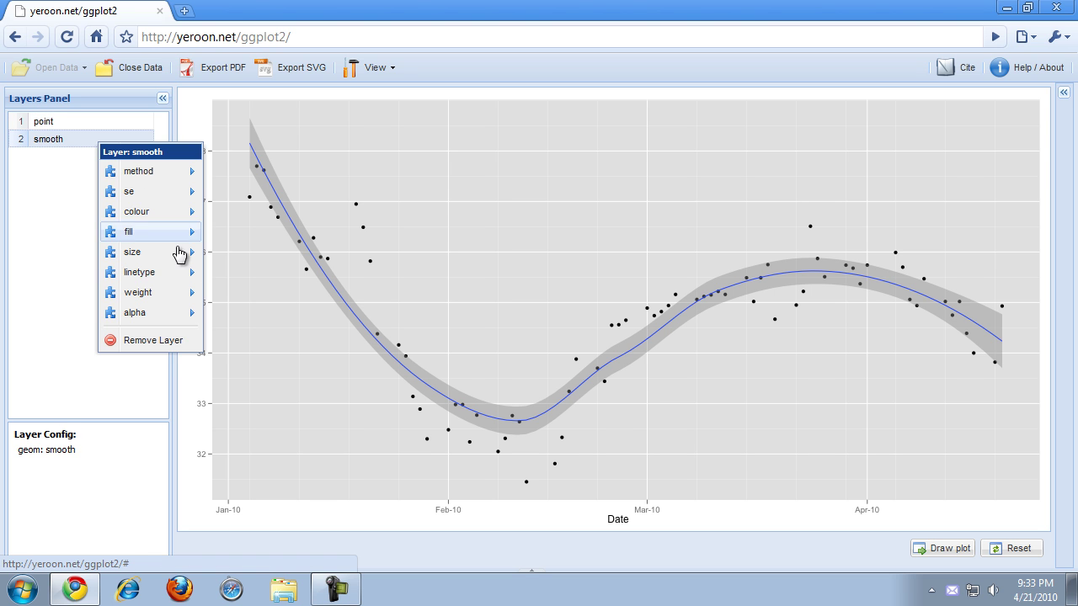
pyautogui.click(168, 352)
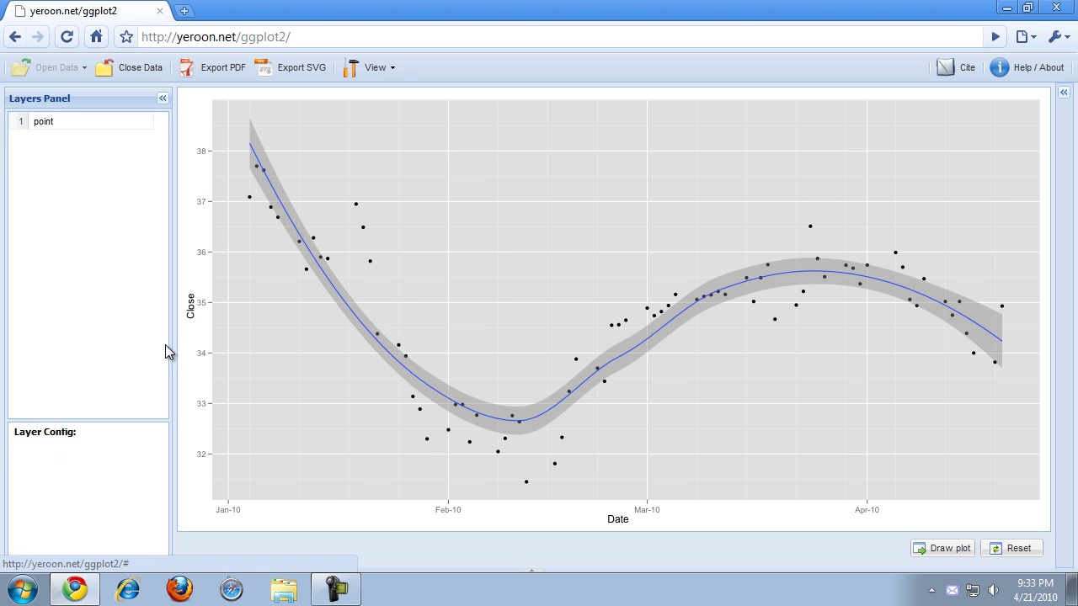
pyautogui.click(947, 549)
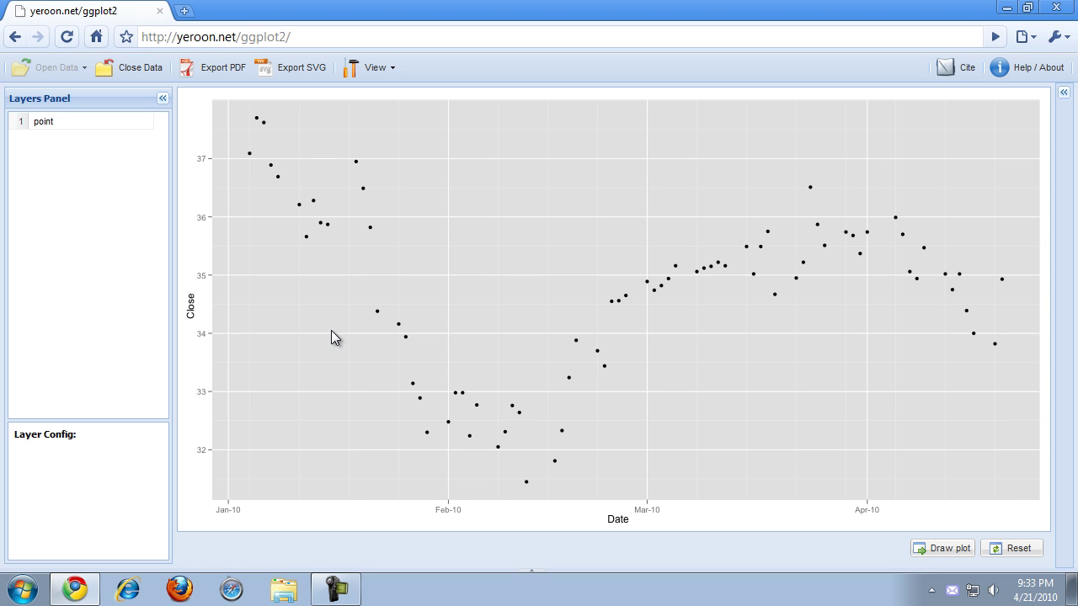
# Add an errorbar layer from fixed lines/bars and dismiss the missing-ymin alert on redraw
pyautogui.rightClick(31, 159)
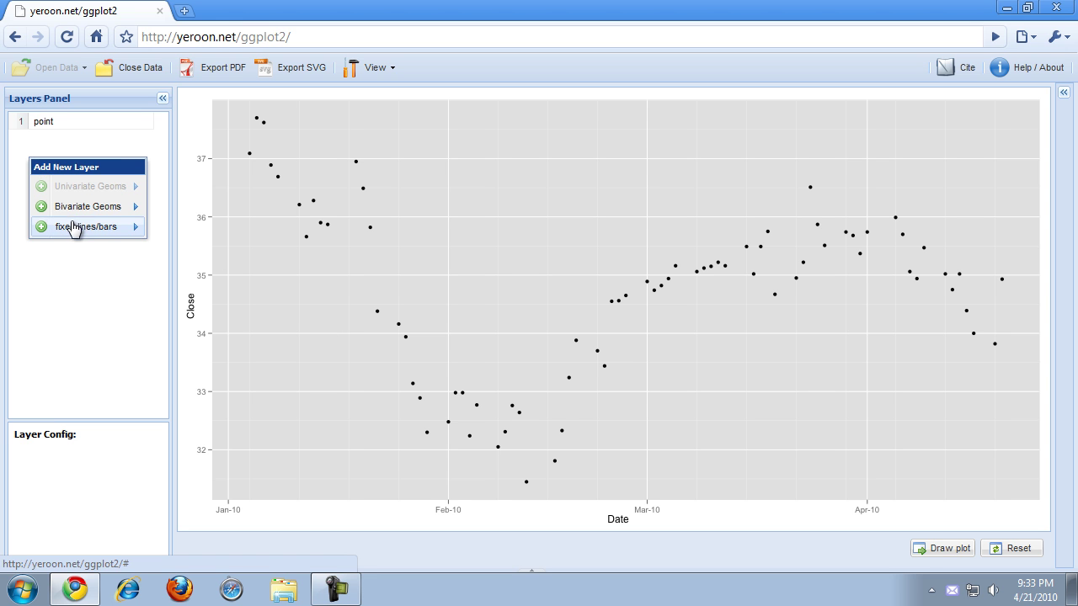
pyautogui.moveTo(79, 215)
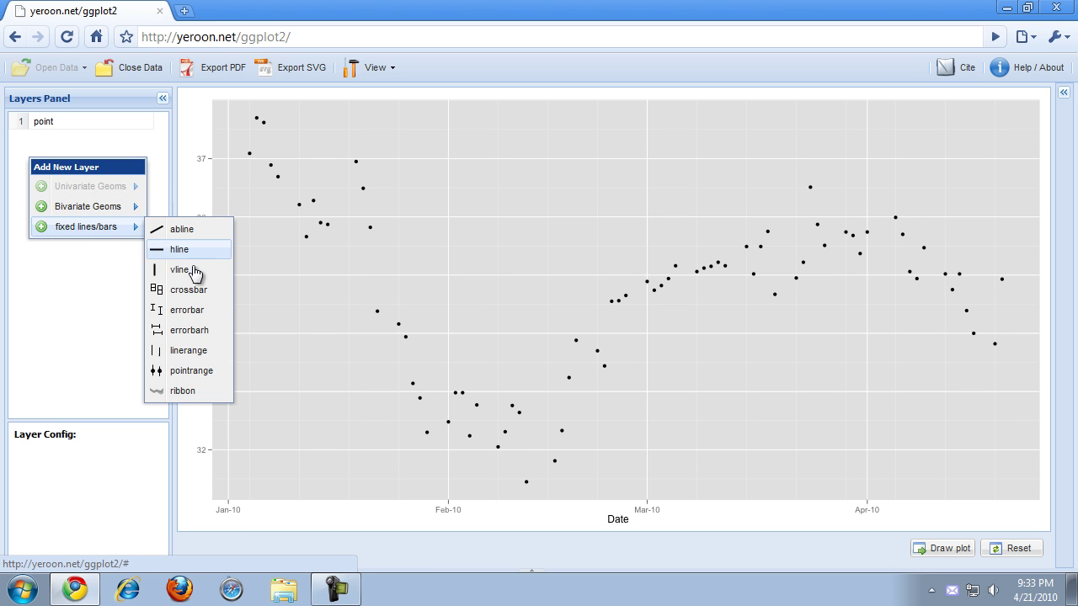
pyautogui.click(193, 317)
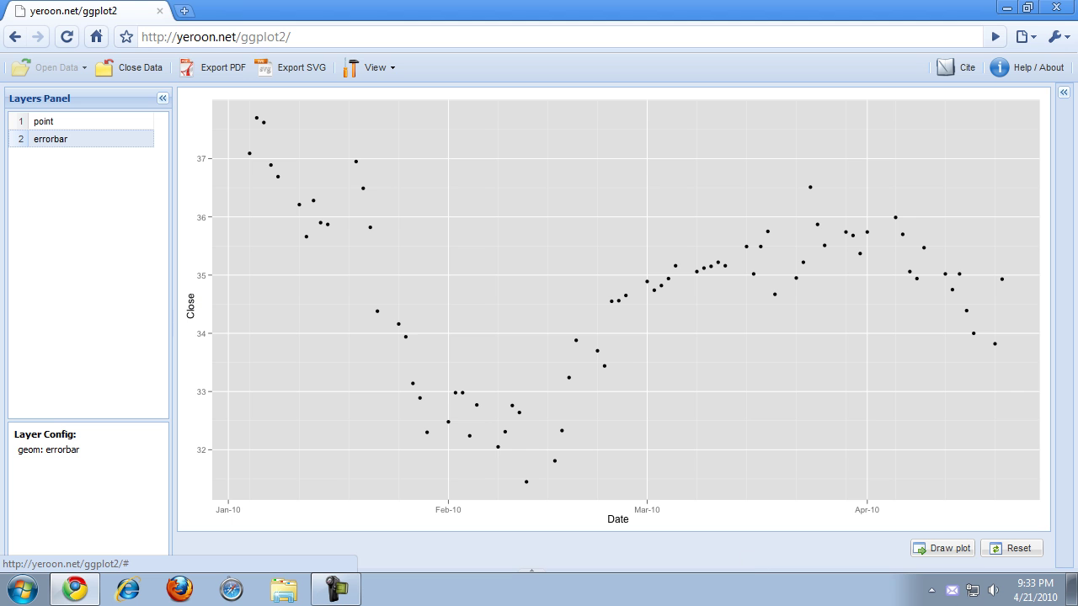
pyautogui.click(956, 552)
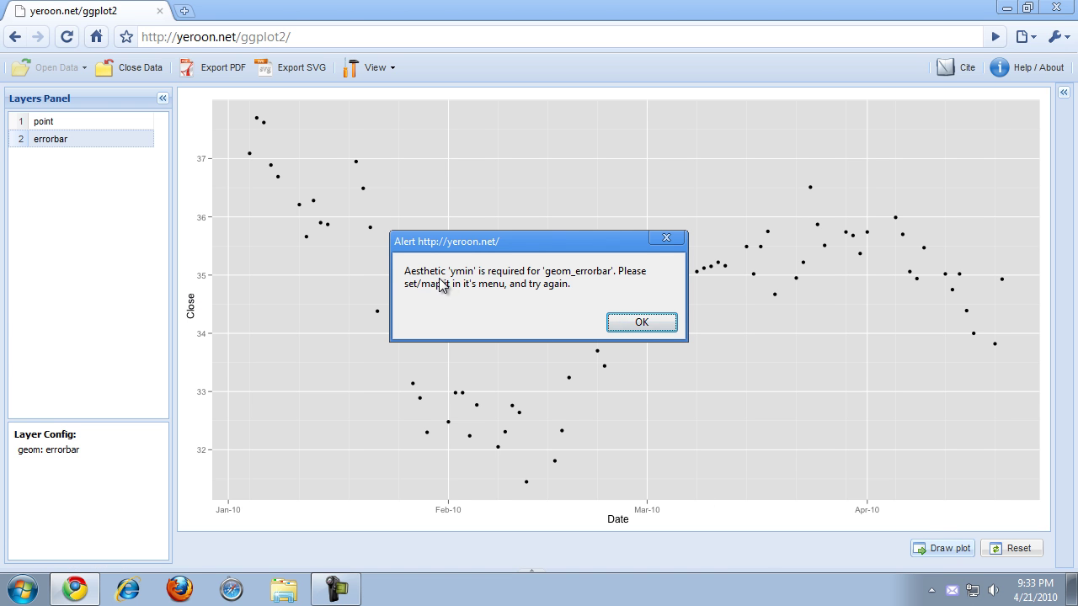
pyautogui.click(641, 323)
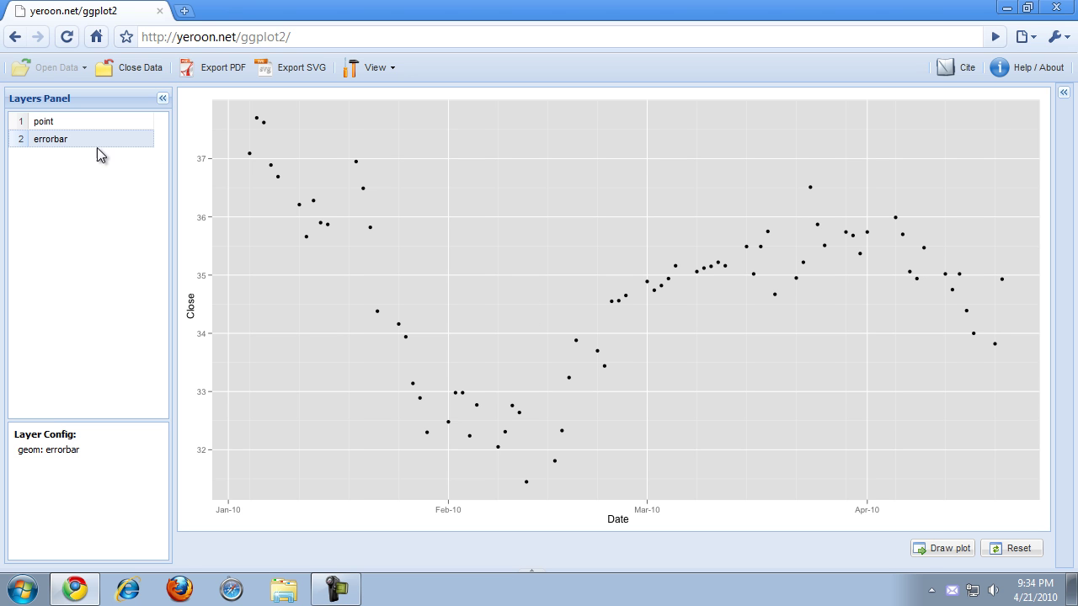
# Map the errorbar layer's ymin to Low and ymax to High, then redraw
pyautogui.rightClick(50, 142)
pyautogui.moveTo(104, 182)
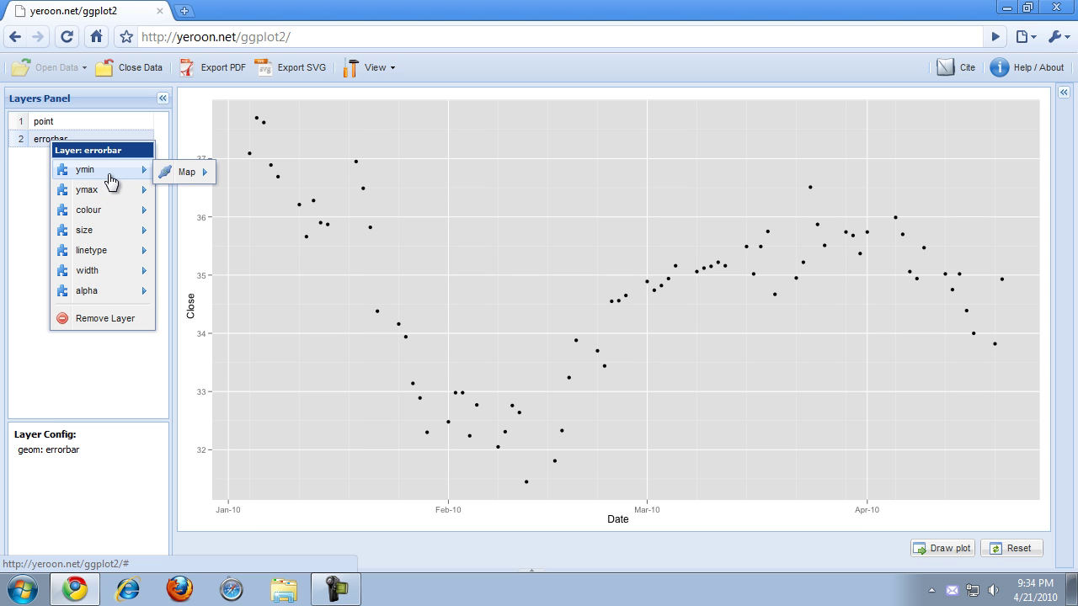
pyautogui.moveTo(173, 173)
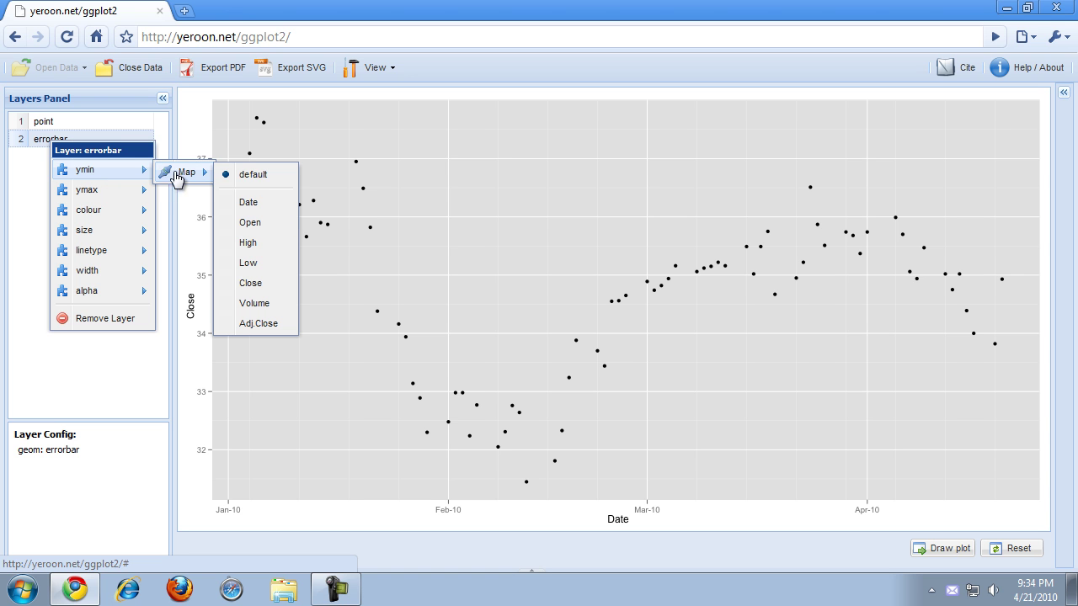
pyautogui.click(260, 271)
pyautogui.rightClick(68, 138)
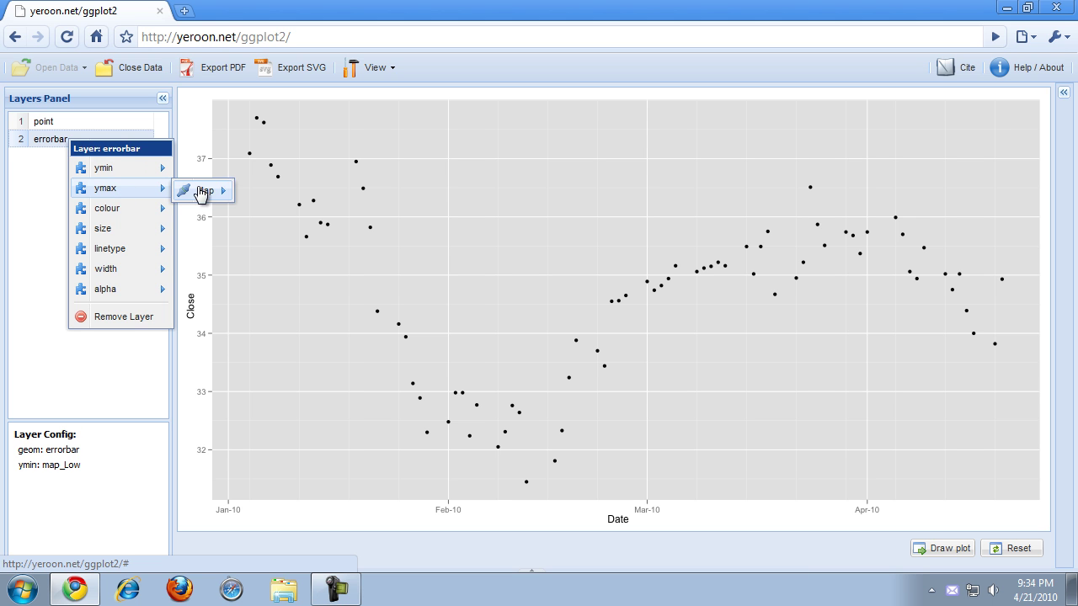
pyautogui.moveTo(199, 191)
pyautogui.click(283, 270)
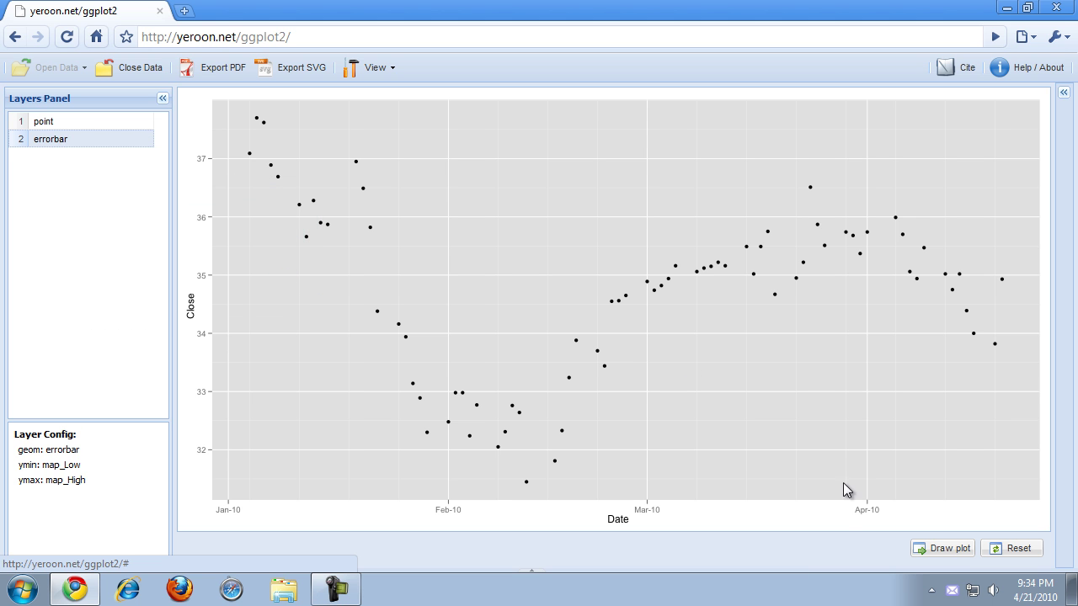
pyautogui.click(949, 550)
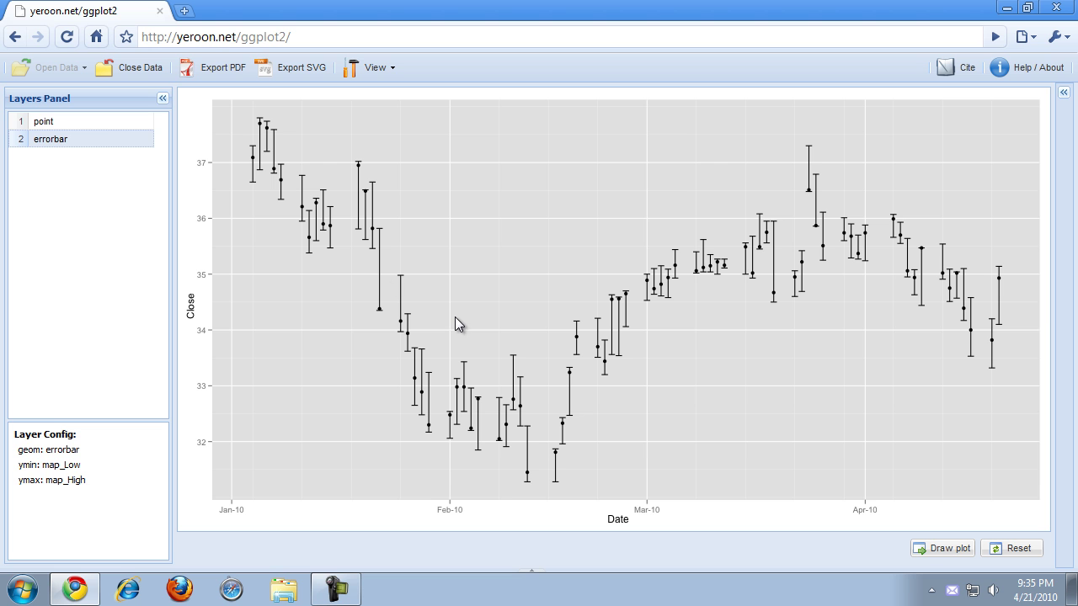
# Set the point layer's colour to red (#FF0000) and redraw the plot
pyautogui.rightClick(111, 126)
pyautogui.moveTo(156, 174)
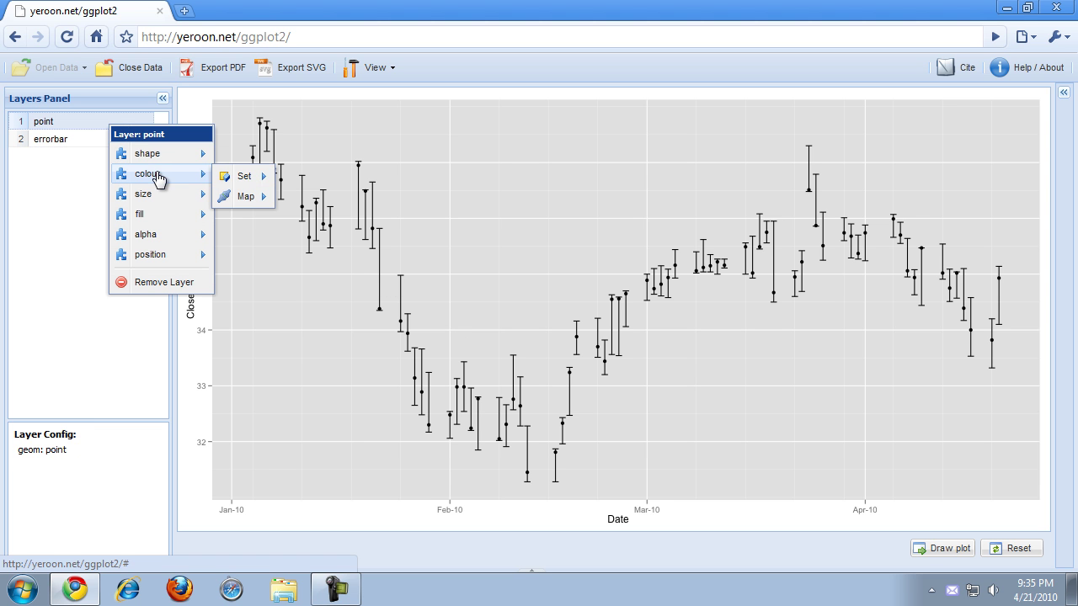
pyautogui.moveTo(232, 177)
pyautogui.click(305, 234)
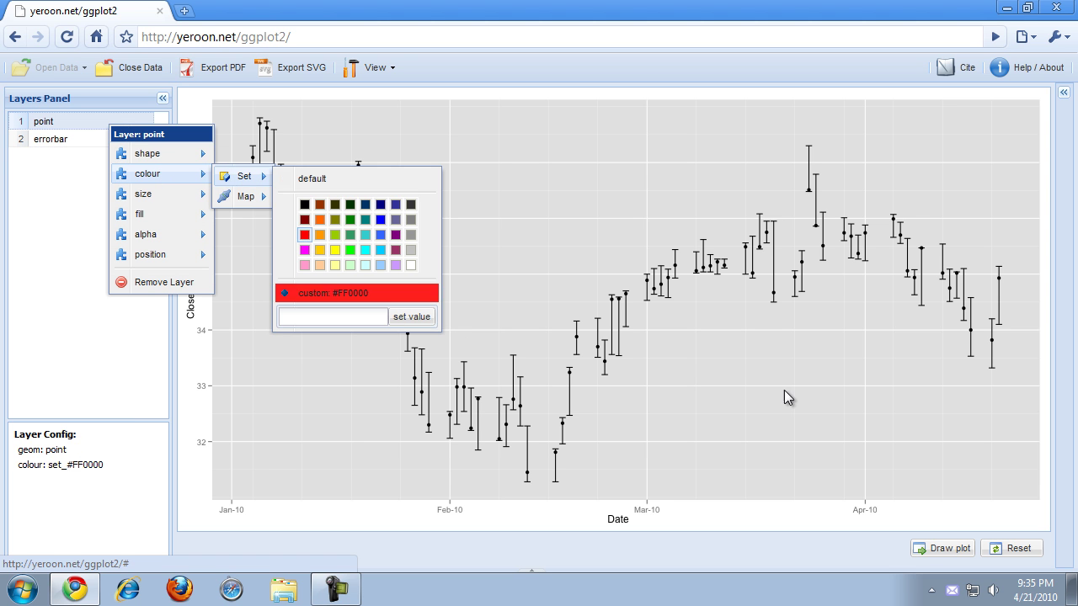
pyautogui.click(940, 546)
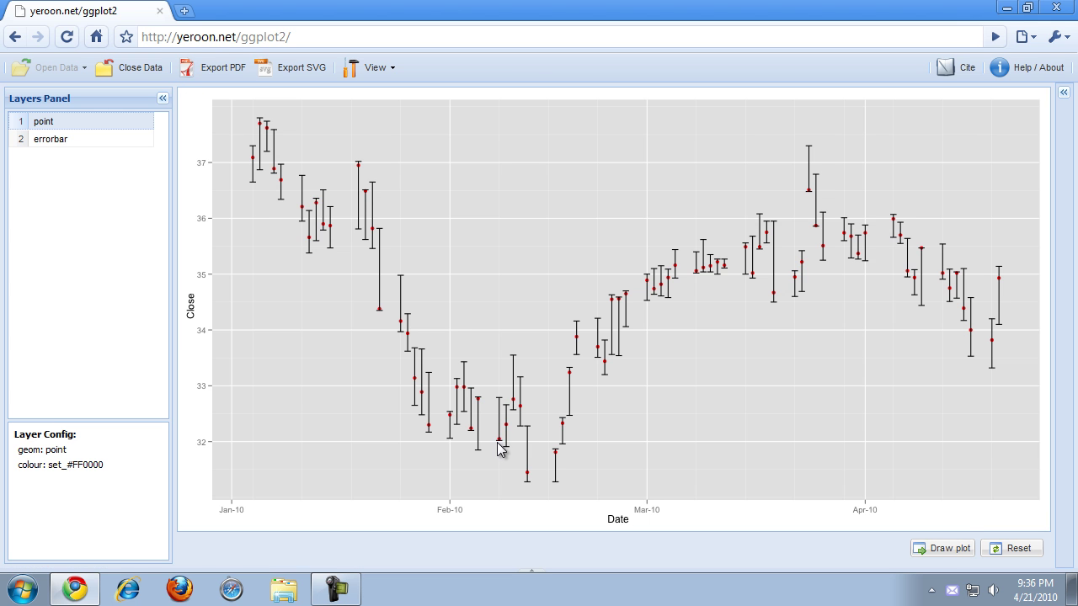
# Set the errorbar layer's colour to blue #0000FF and redraw
pyautogui.rightClick(123, 140)
pyautogui.moveTo(171, 219)
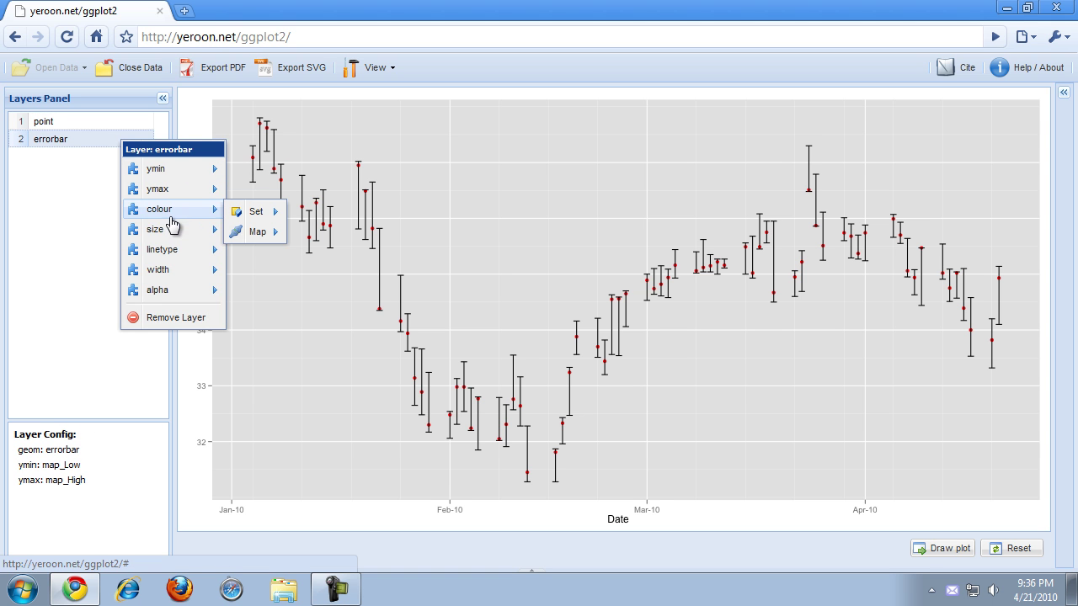
pyautogui.moveTo(258, 219)
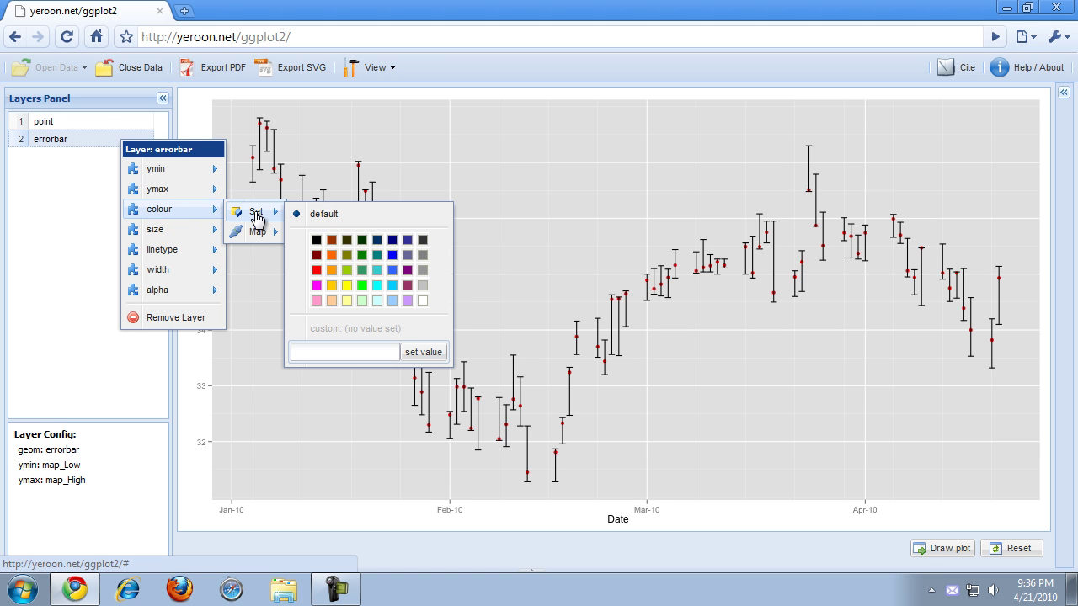
pyautogui.click(392, 255)
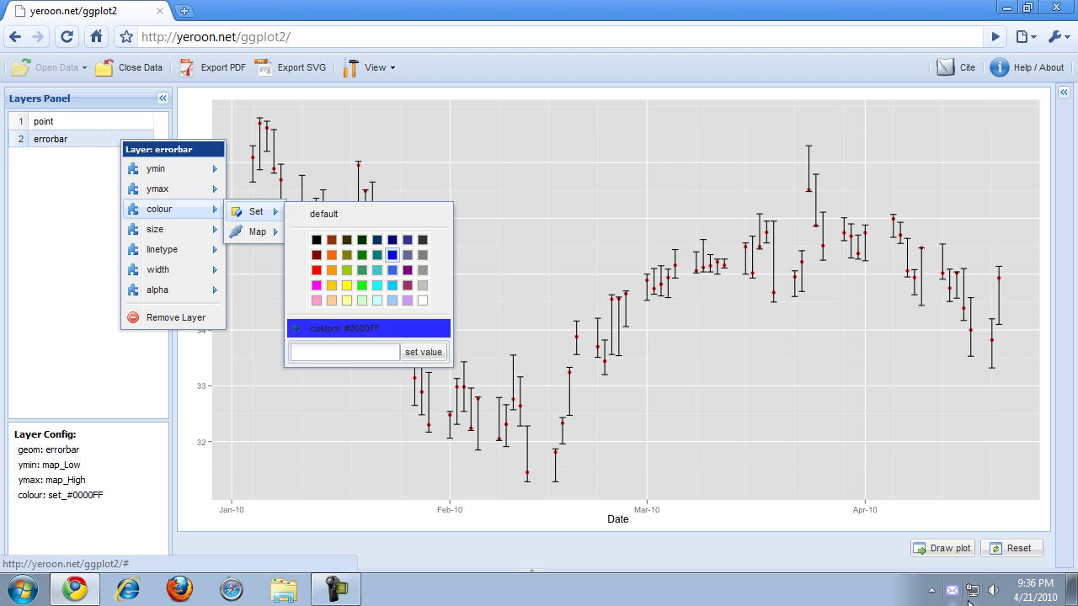
pyautogui.click(960, 551)
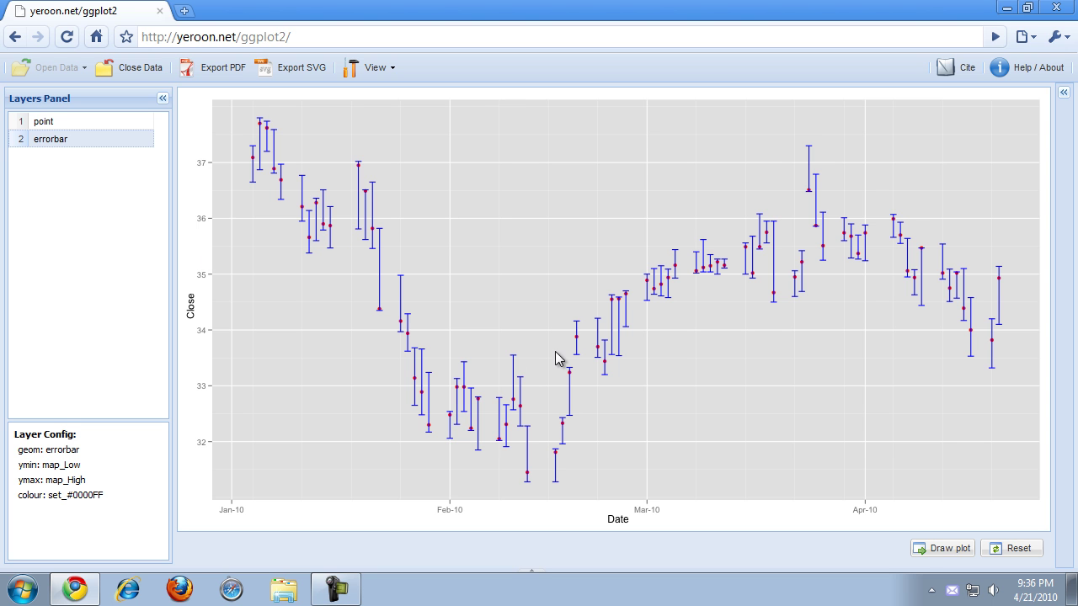
# Set the errorbar layer's alpha to 0.5 and redraw the translucent bars
pyautogui.rightClick(96, 147)
pyautogui.moveTo(168, 297)
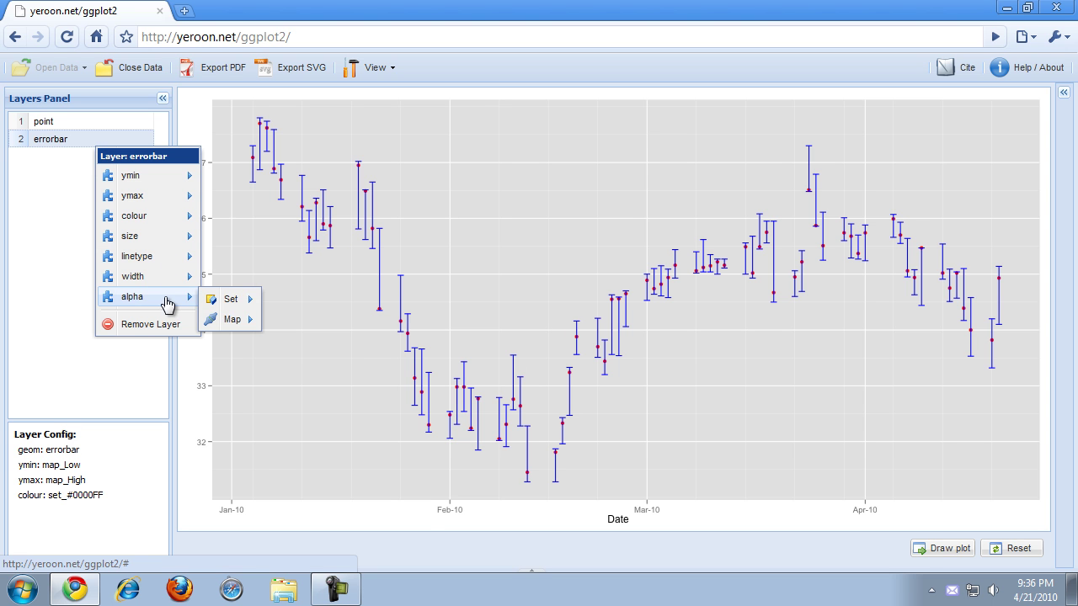
pyautogui.moveTo(239, 301)
pyautogui.click(308, 412)
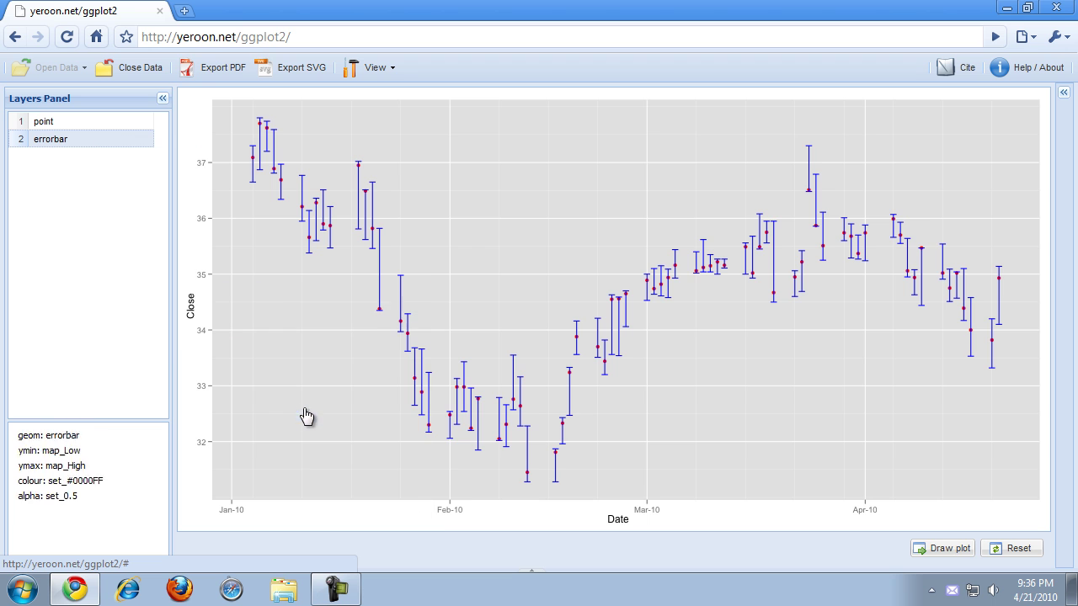
pyautogui.click(928, 549)
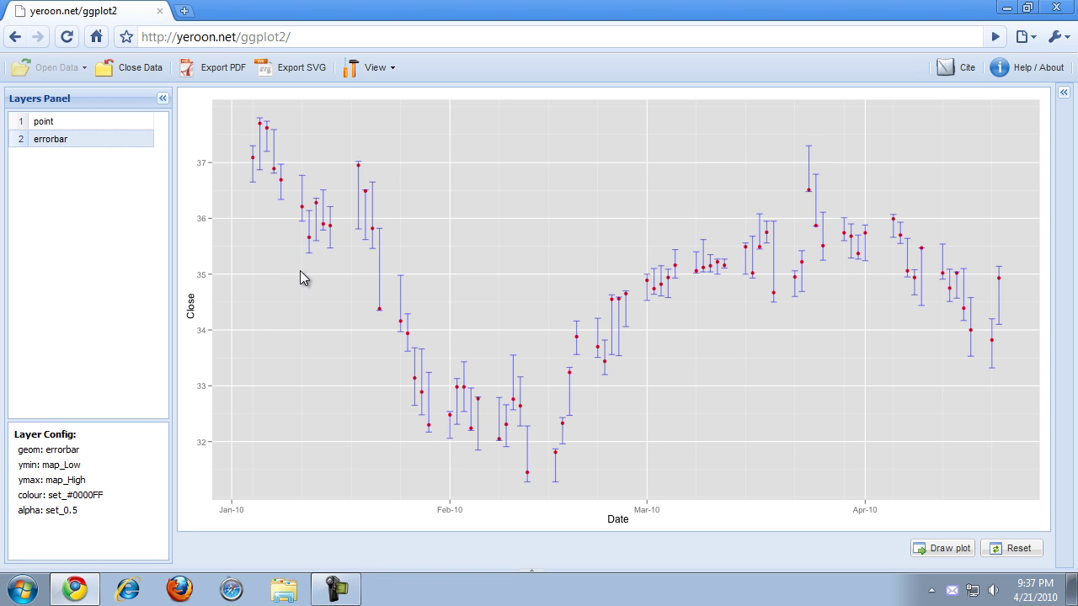
# Add a smooth layer from Bivariate Geoms and redraw the plot
pyautogui.rightClick(49, 201)
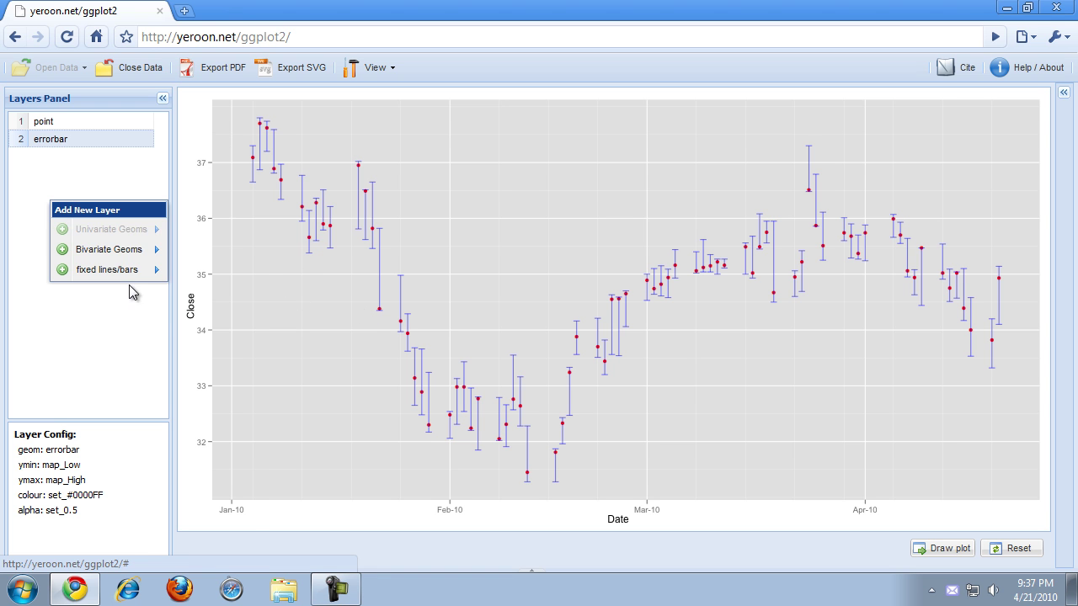
pyautogui.moveTo(128, 253)
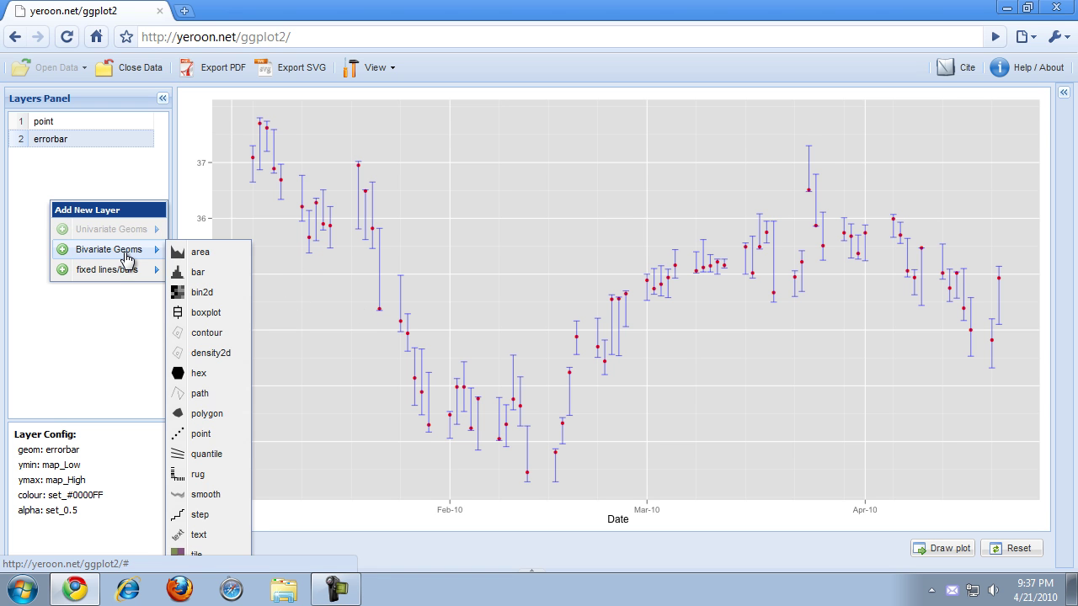
pyautogui.click(205, 495)
pyautogui.click(943, 548)
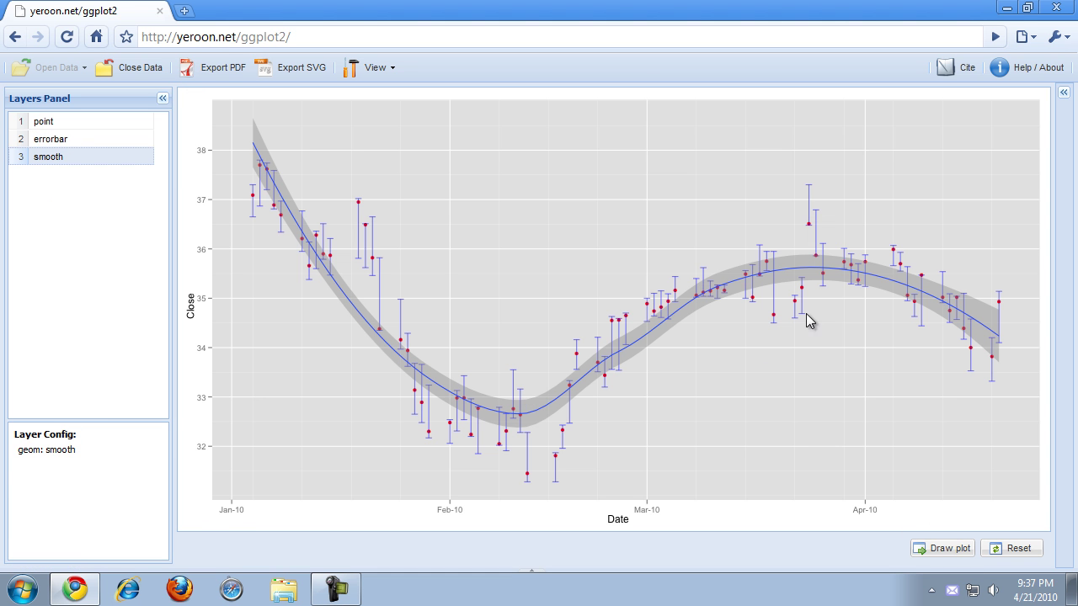
# Set the smooth layer's se to FALSE and its colour to black, then redraw
pyautogui.rightClick(117, 159)
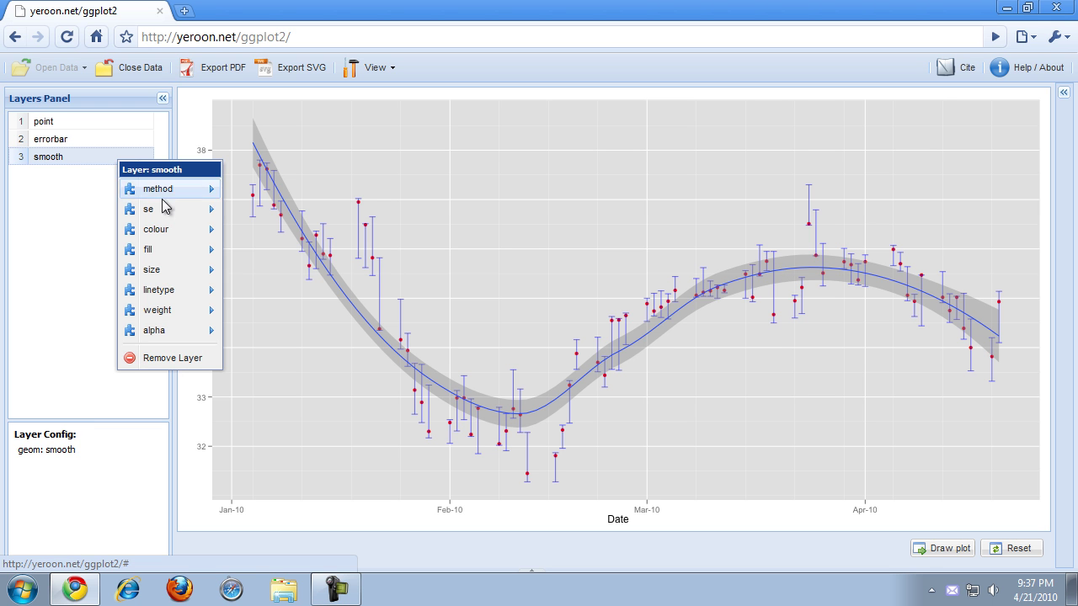
pyautogui.moveTo(163, 209)
pyautogui.moveTo(252, 212)
pyautogui.click(328, 262)
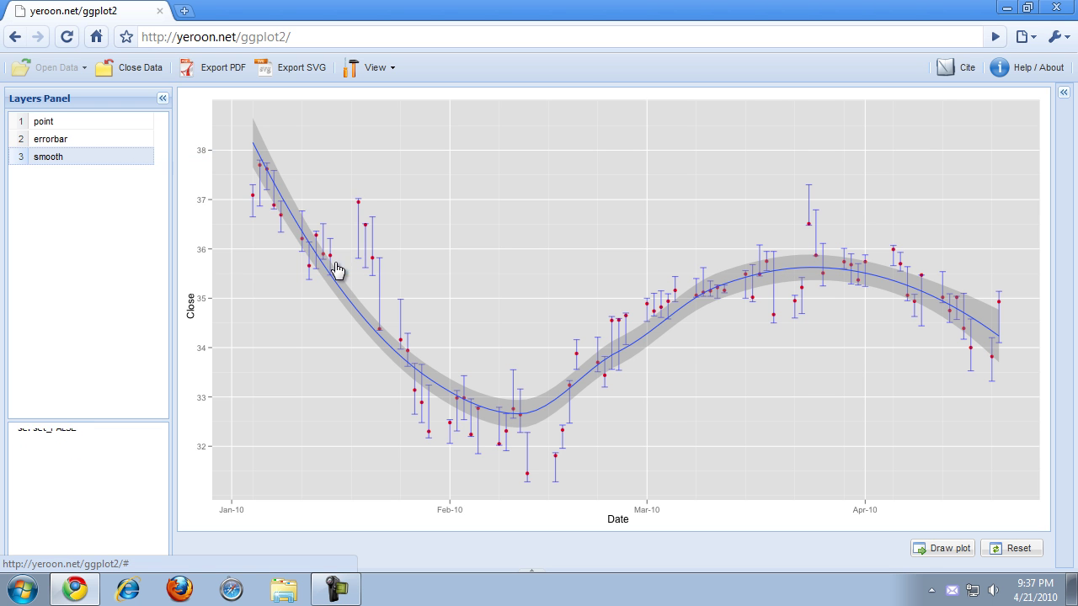
pyautogui.rightClick(139, 160)
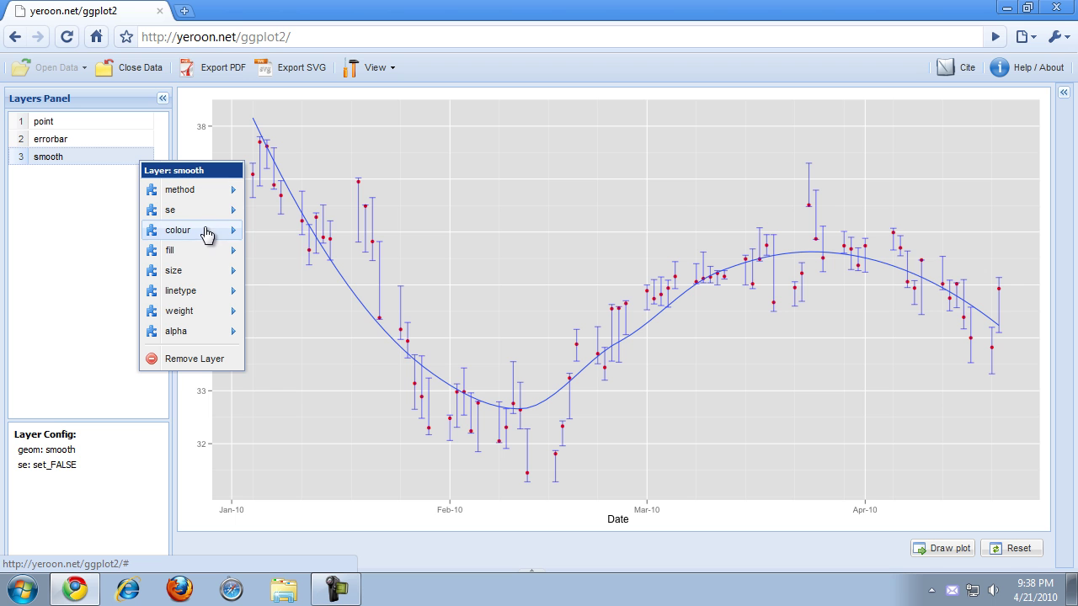
pyautogui.moveTo(209, 231)
pyautogui.moveTo(266, 233)
pyautogui.click(335, 262)
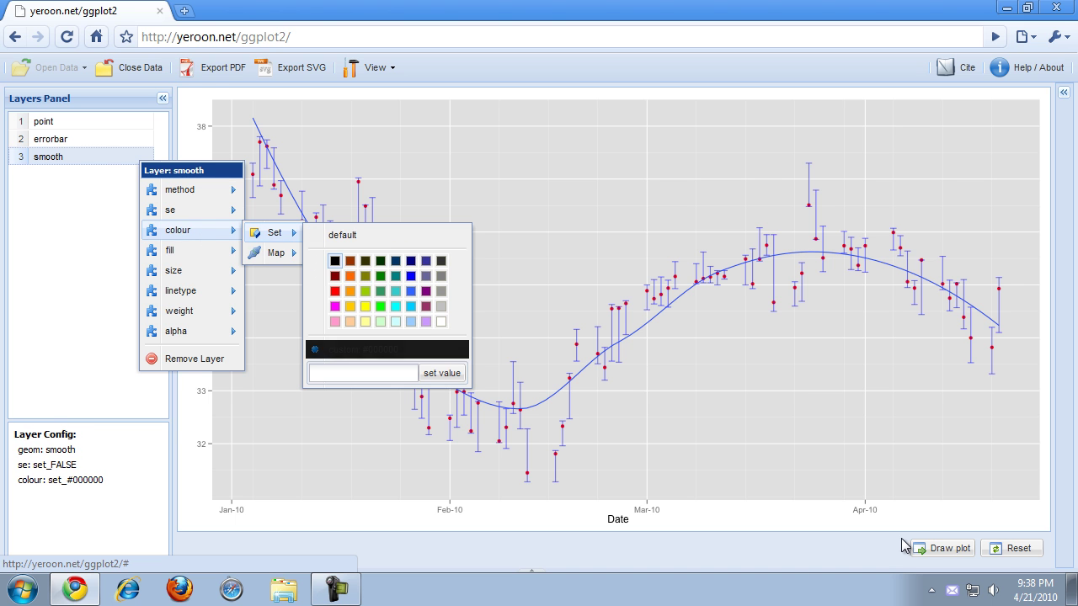
pyautogui.click(920, 548)
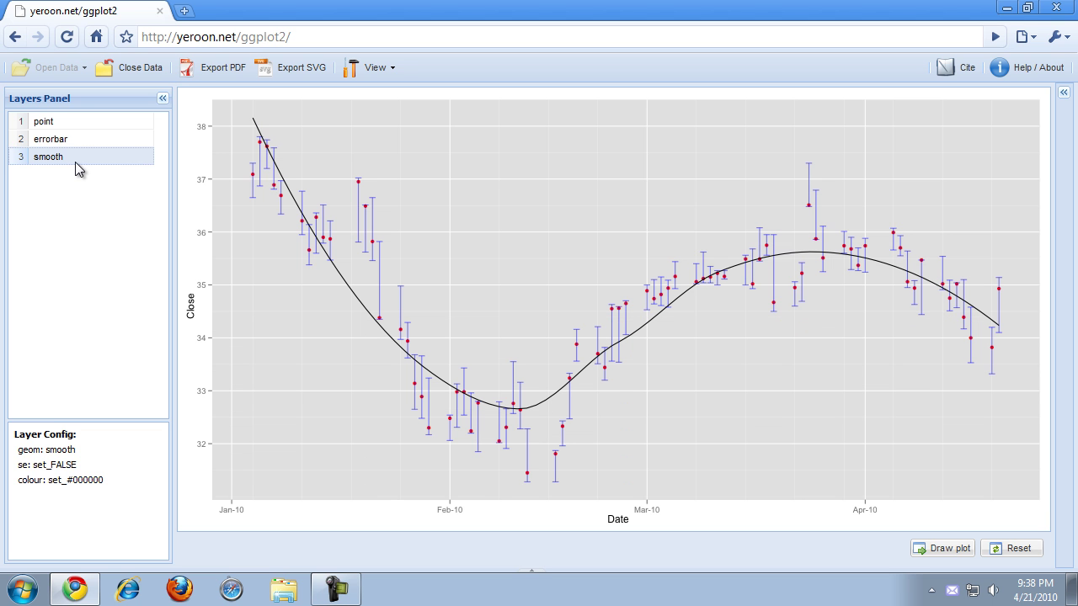
# Set the smooth layer's linetype to dashed and redraw
pyautogui.click(75, 161)
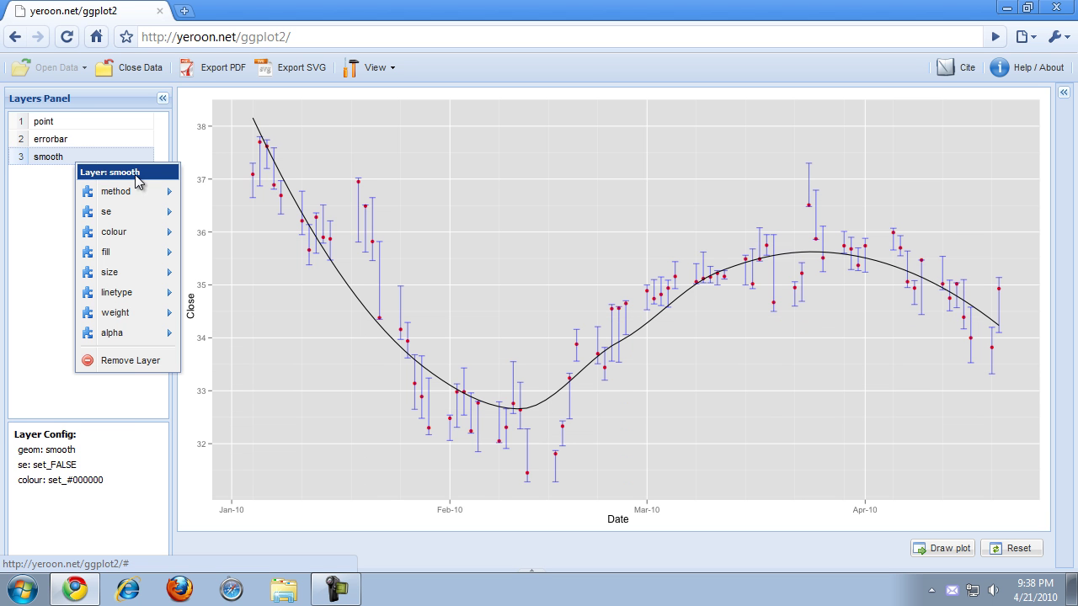
pyautogui.moveTo(151, 293)
pyautogui.moveTo(207, 278)
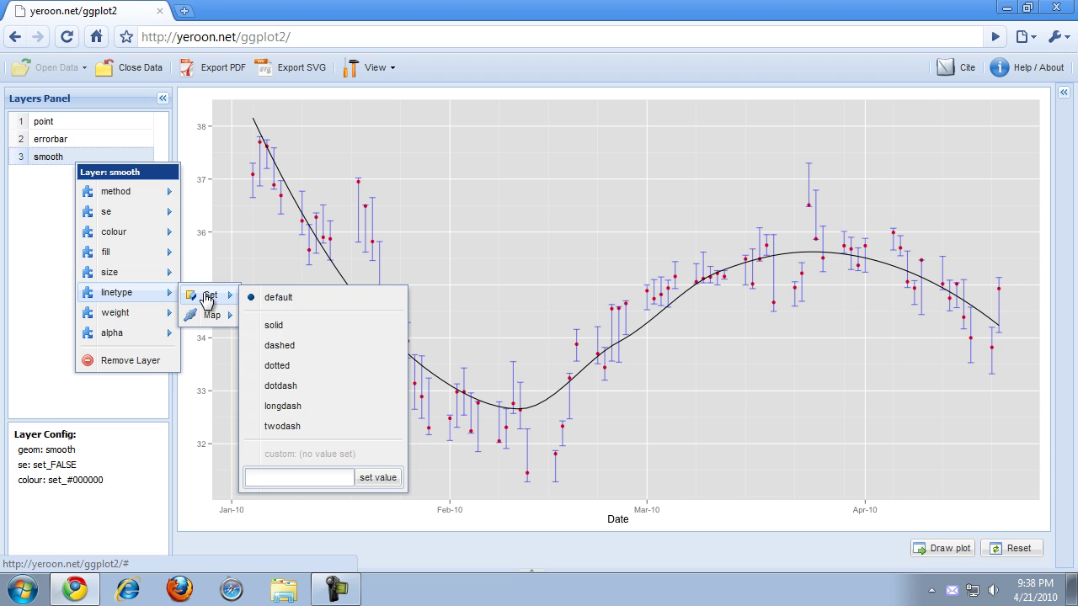
pyautogui.click(276, 346)
pyautogui.click(950, 548)
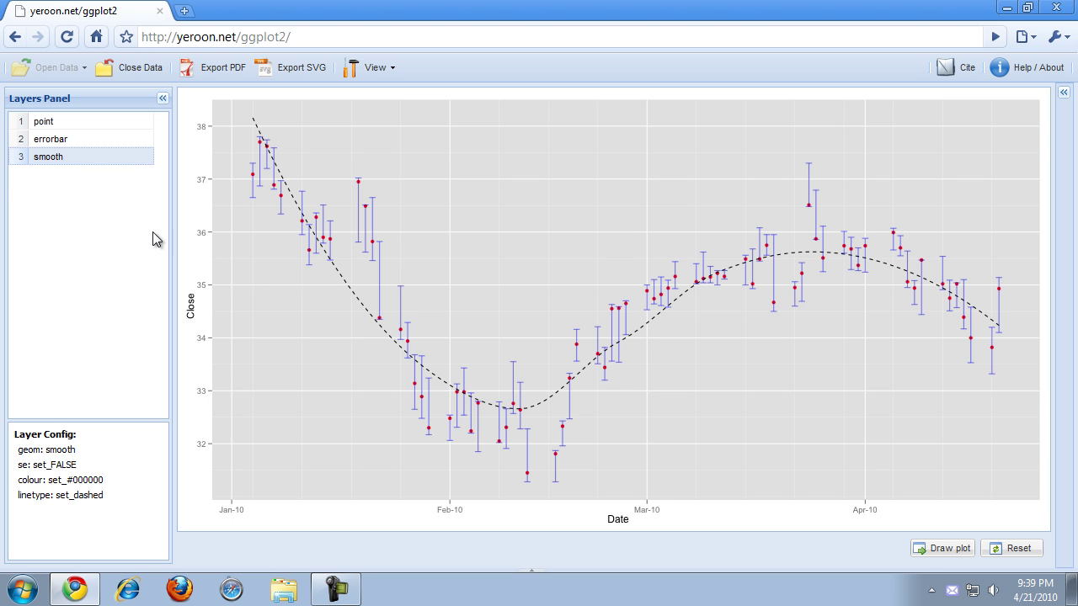
# Add an hline layer with a custom yintercept of 35 and redraw
pyautogui.rightClick(23, 201)
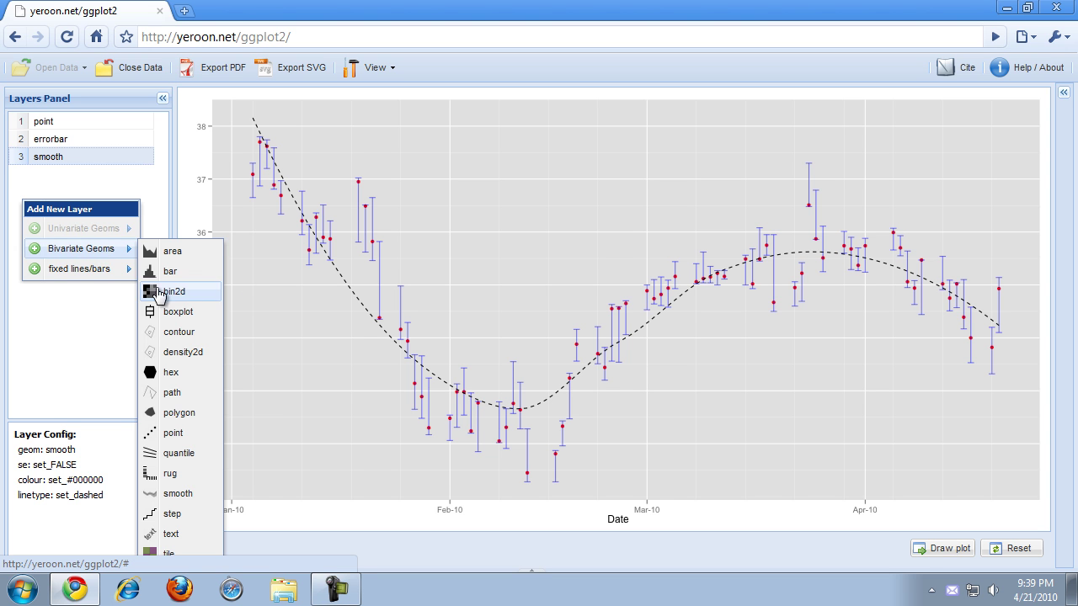
pyautogui.moveTo(91, 273)
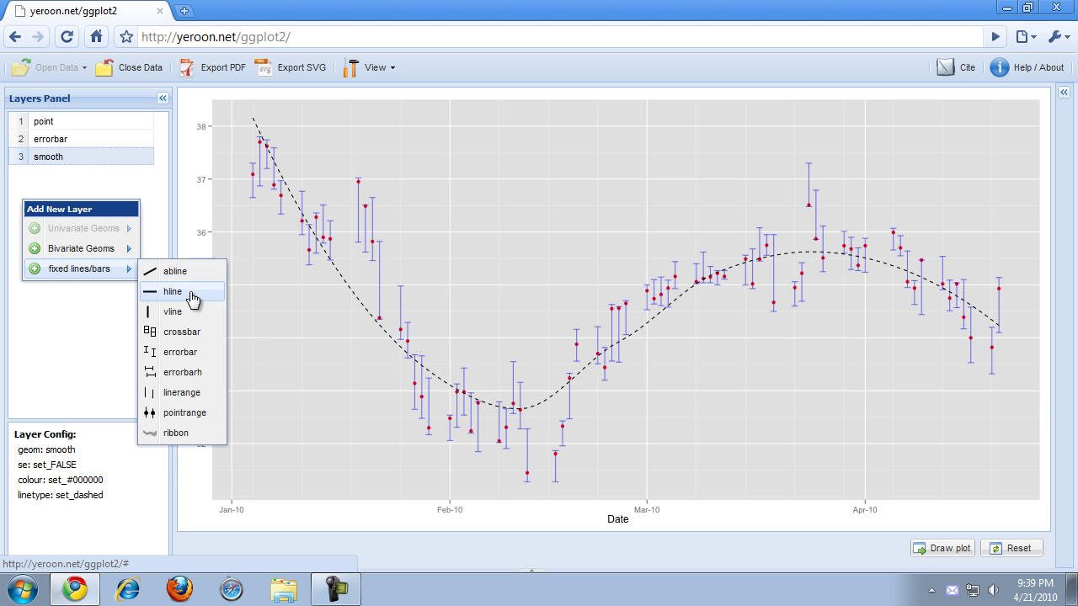
pyautogui.click(196, 292)
pyautogui.rightClick(89, 180)
pyautogui.moveTo(139, 209)
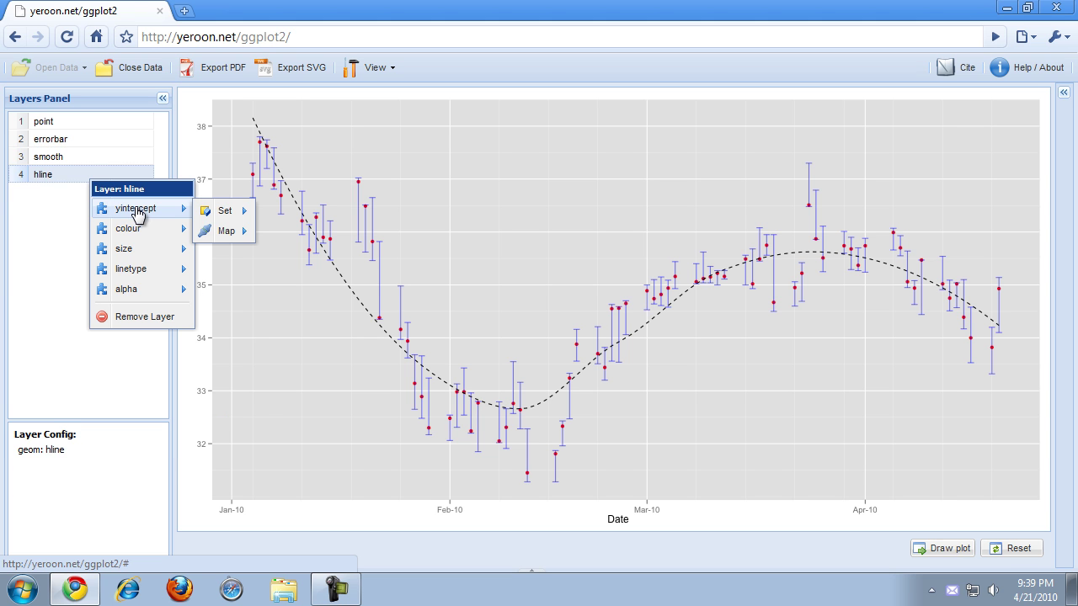
pyautogui.moveTo(218, 213)
pyautogui.click(297, 264)
pyautogui.write('35')
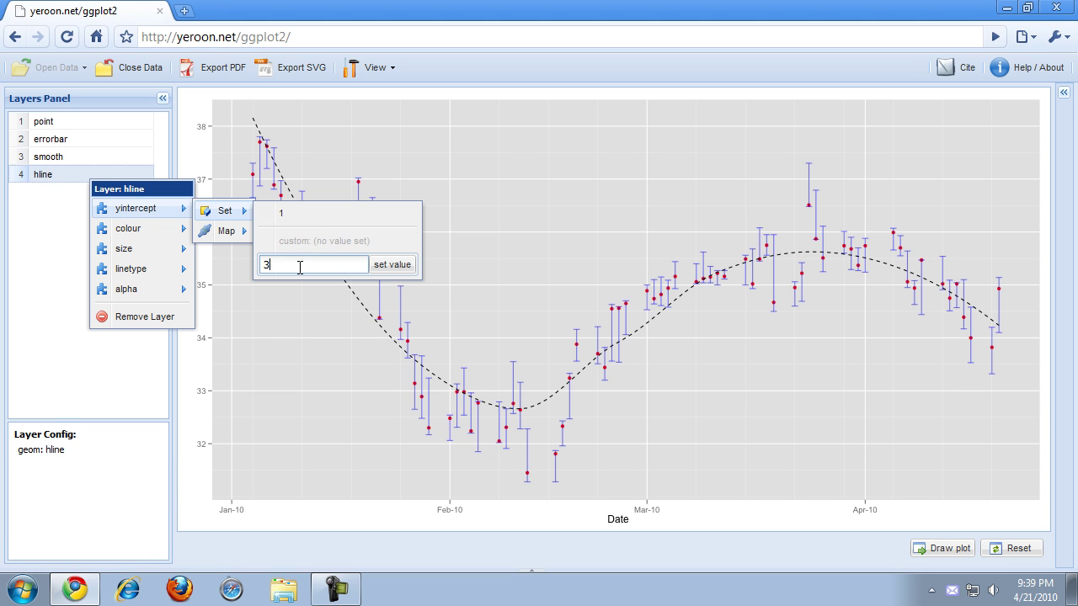
pyautogui.click(392, 265)
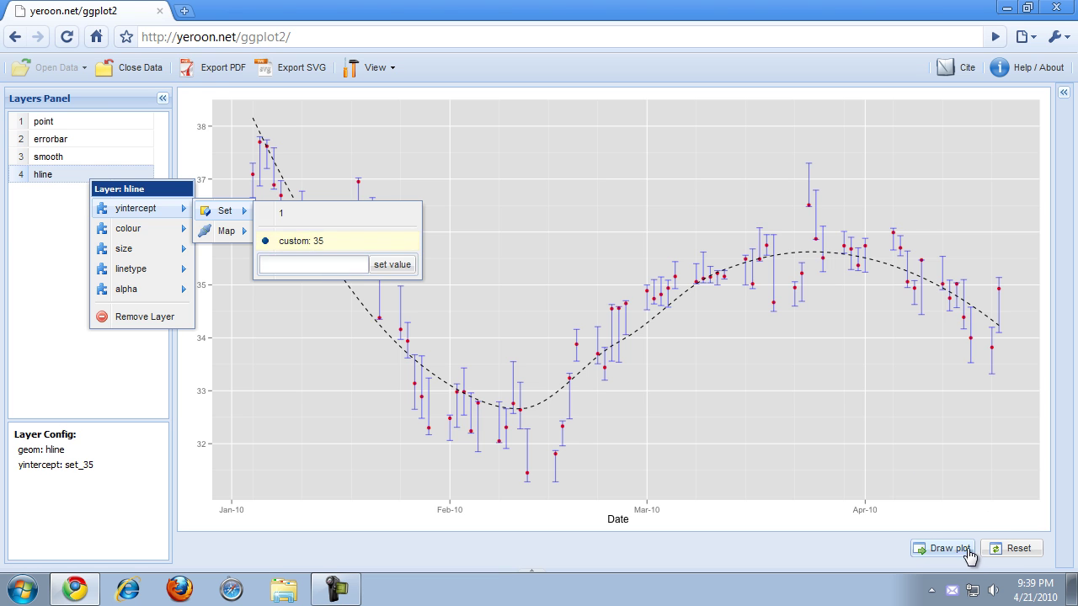
pyautogui.click(943, 548)
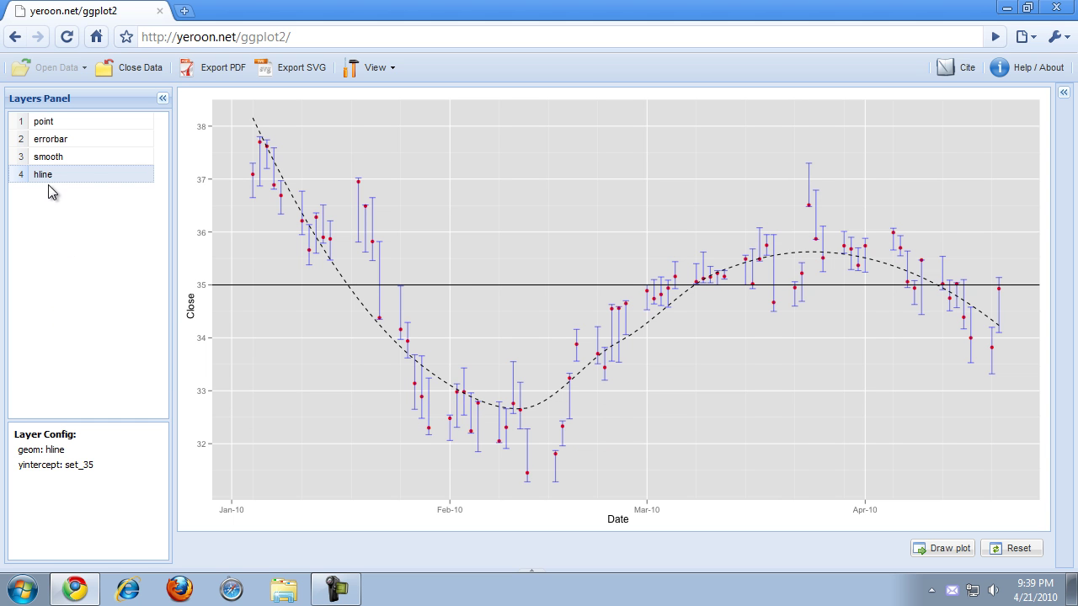
# Give the hline dotdash linetype and colour #339966, then redraw
pyautogui.rightClick(52, 177)
pyautogui.moveTo(112, 269)
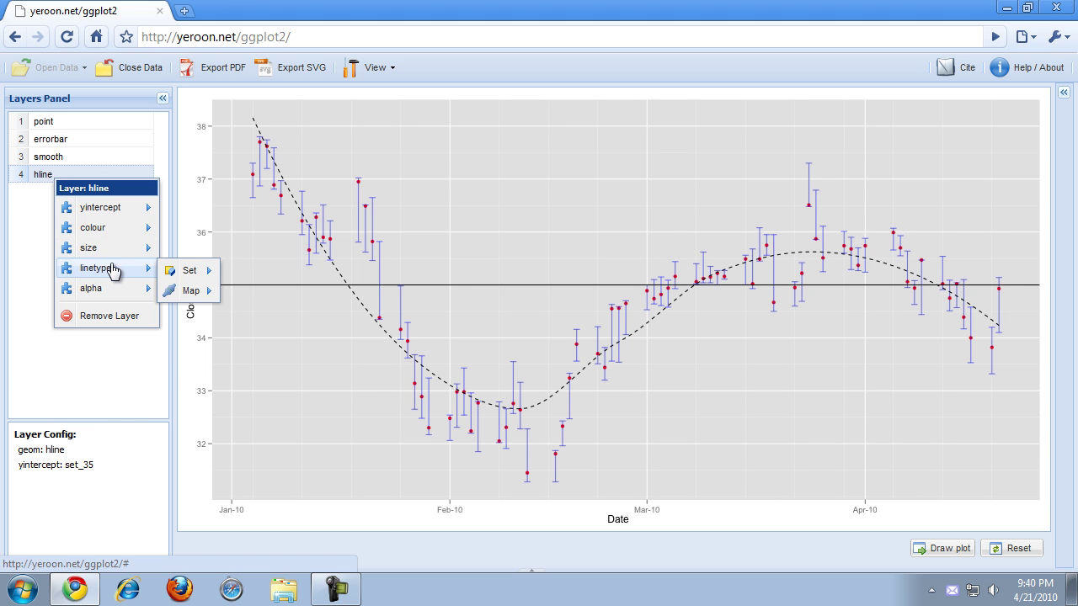
pyautogui.moveTo(193, 271)
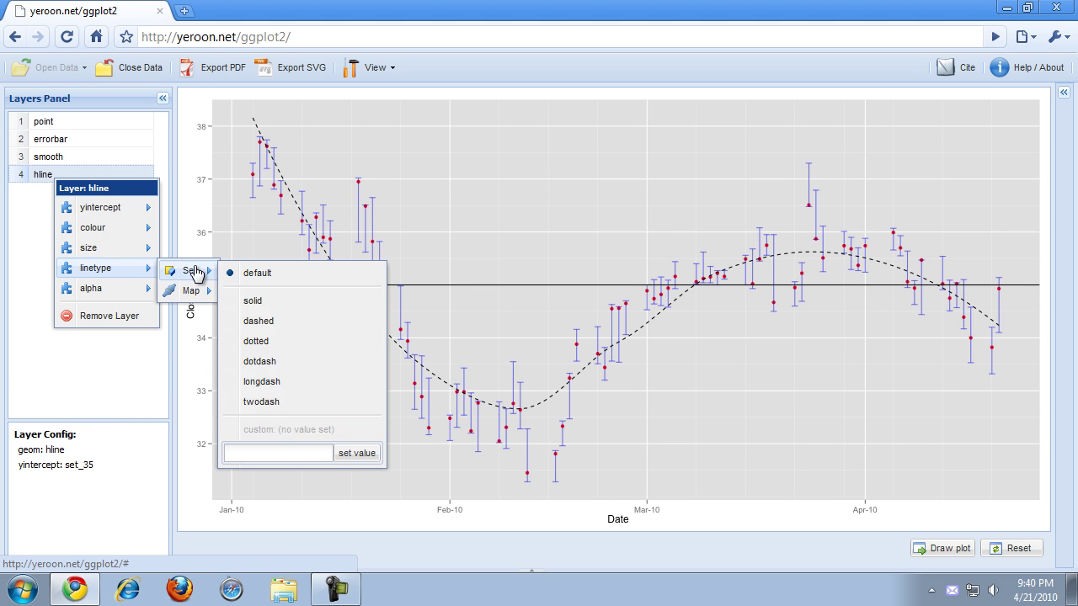
pyautogui.click(280, 362)
pyautogui.rightClick(77, 179)
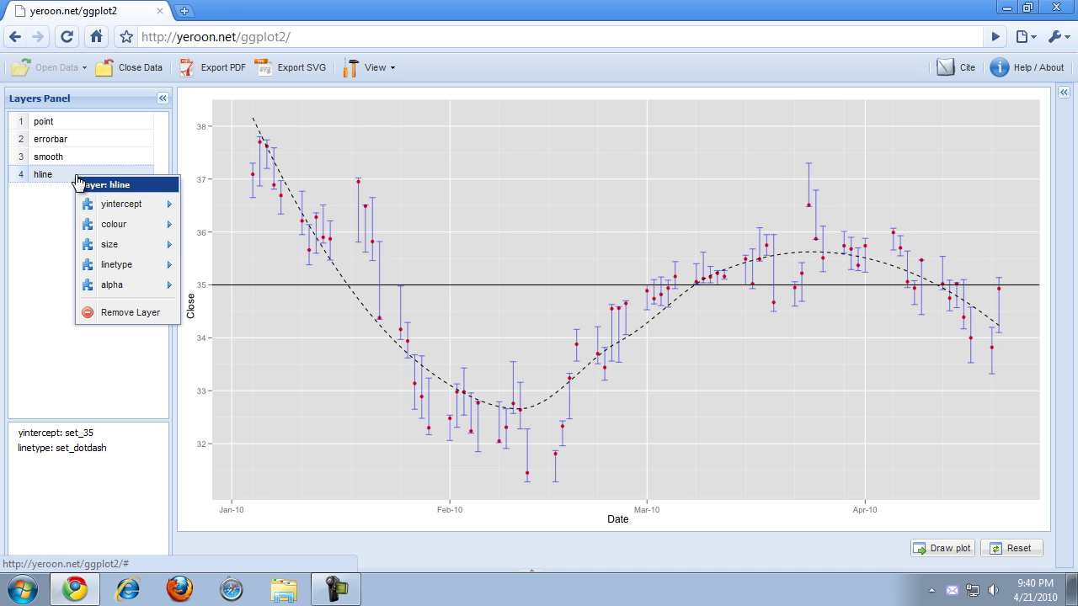
pyautogui.moveTo(126, 226)
pyautogui.moveTo(206, 227)
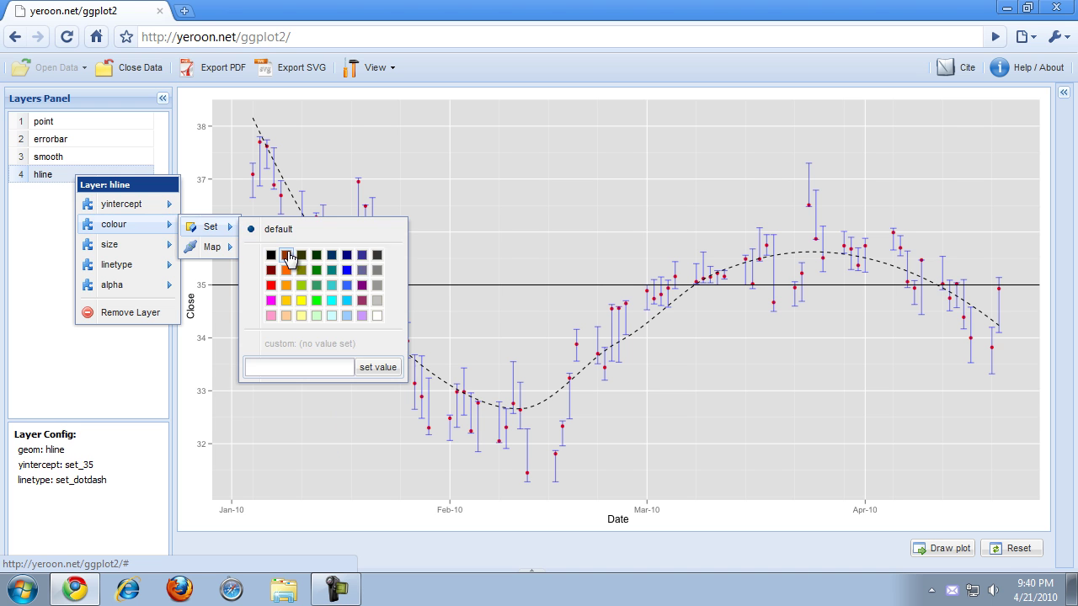
pyautogui.click(317, 302)
pyautogui.click(947, 548)
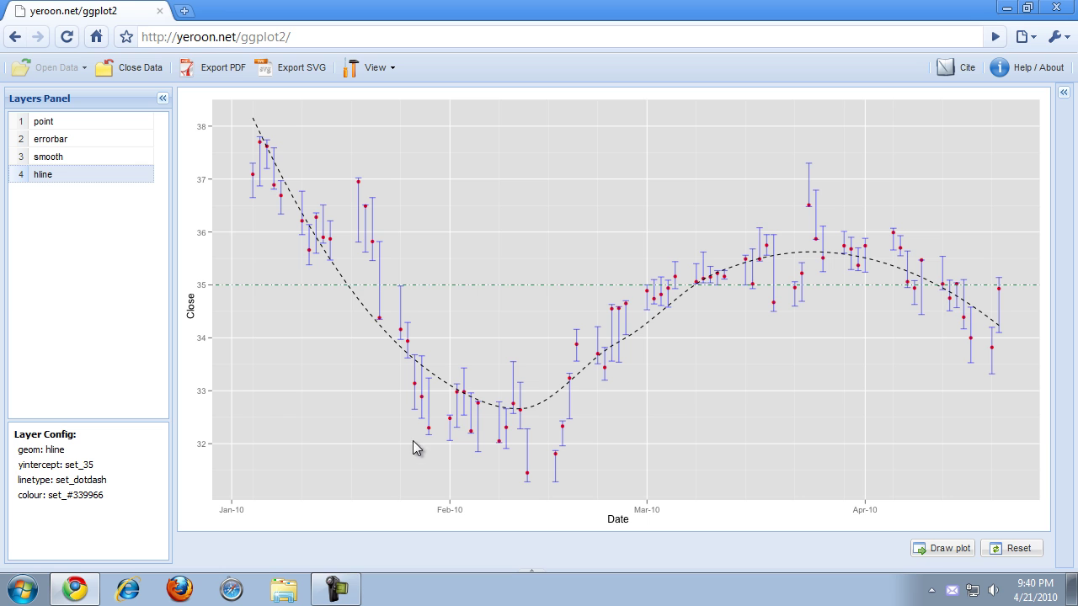
# Export the plot as PDF and follow the 'click here to get pdf' link
pyautogui.click(231, 69)
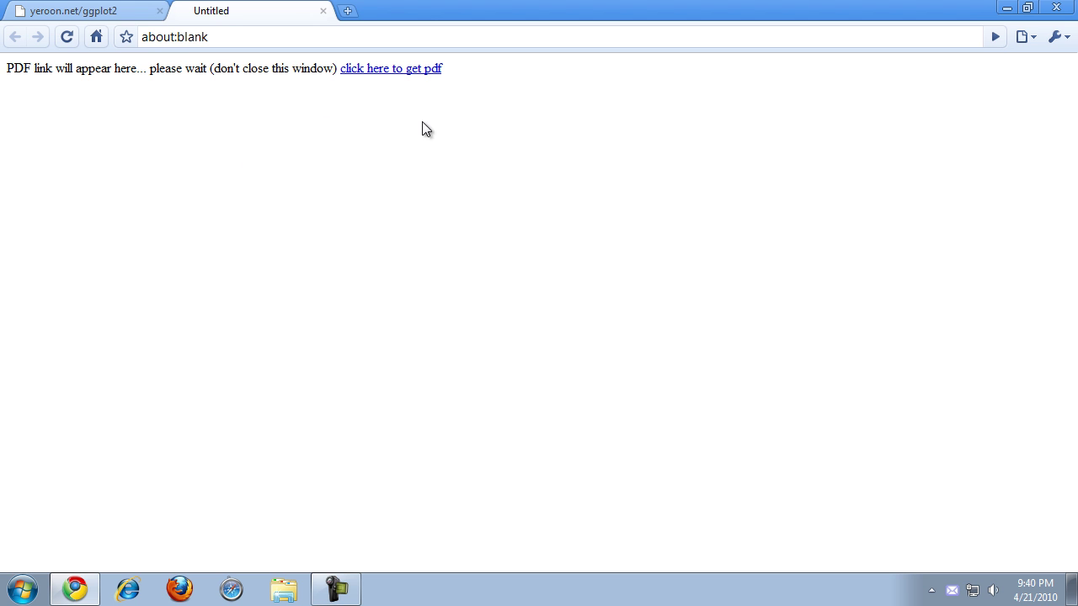
pyautogui.click(423, 70)
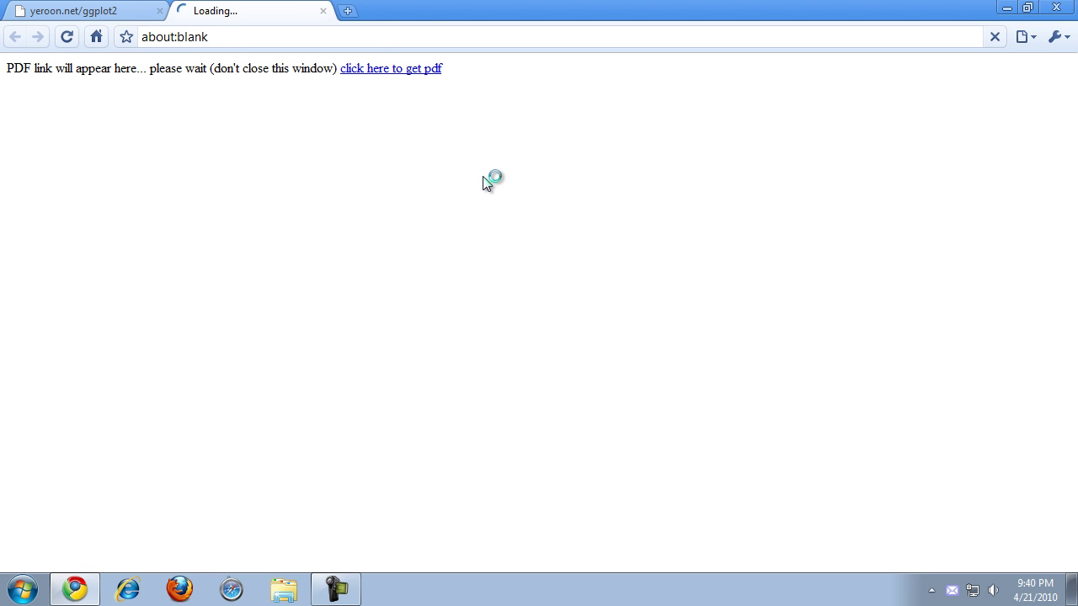